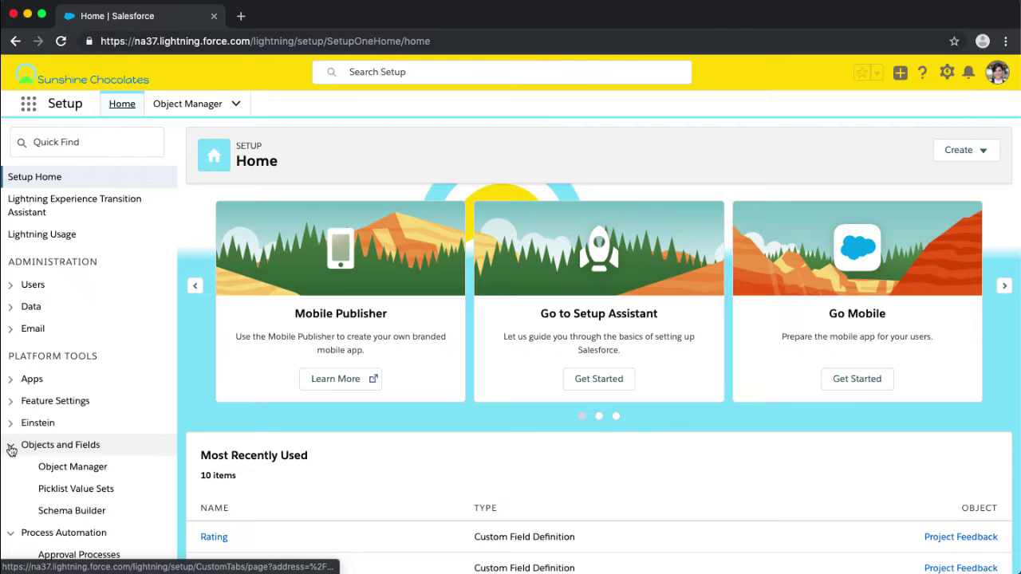
- From Setup's Process Automation > Flows list, start a new blank flow in Flow Builder
scroll(11, 450, "down", 1)
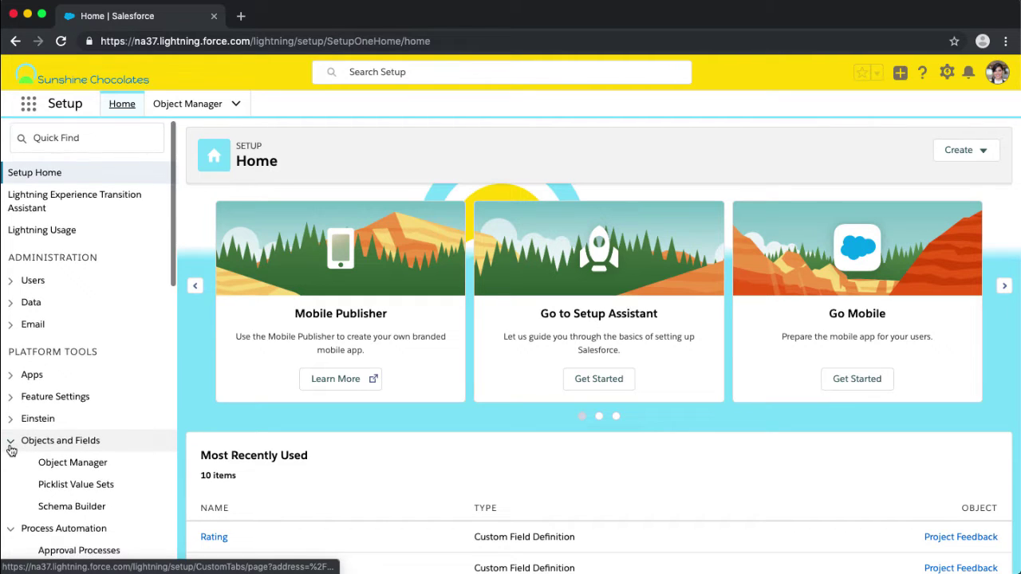
scroll(11, 451, "down", 1)
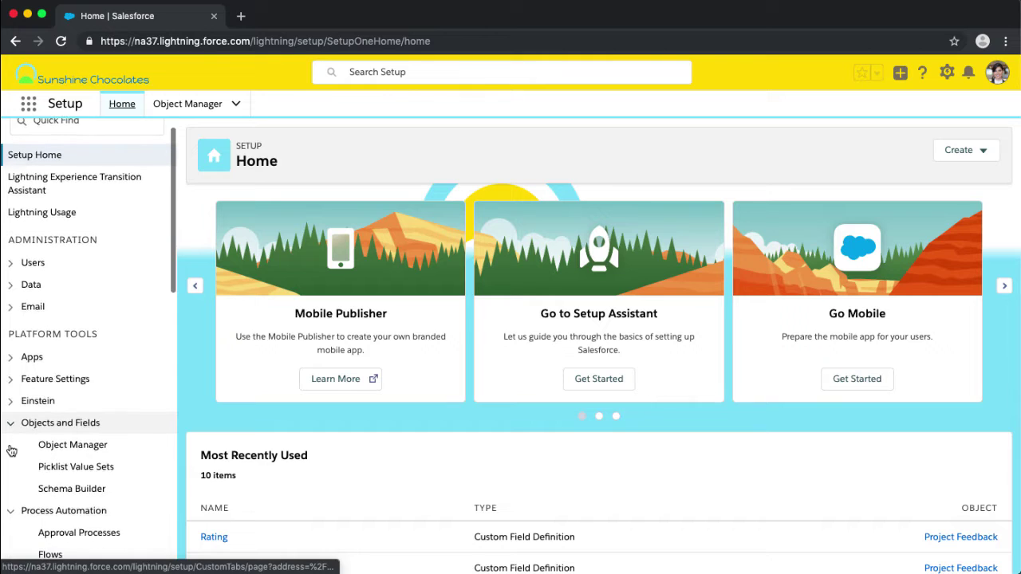
scroll(11, 451, "down", 2)
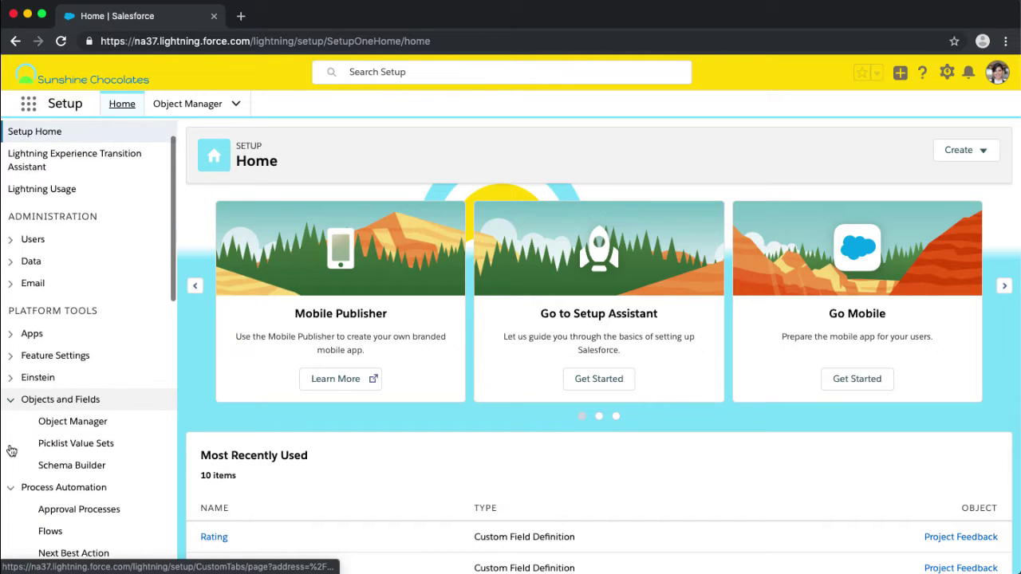
scroll(11, 450, "down", 3)
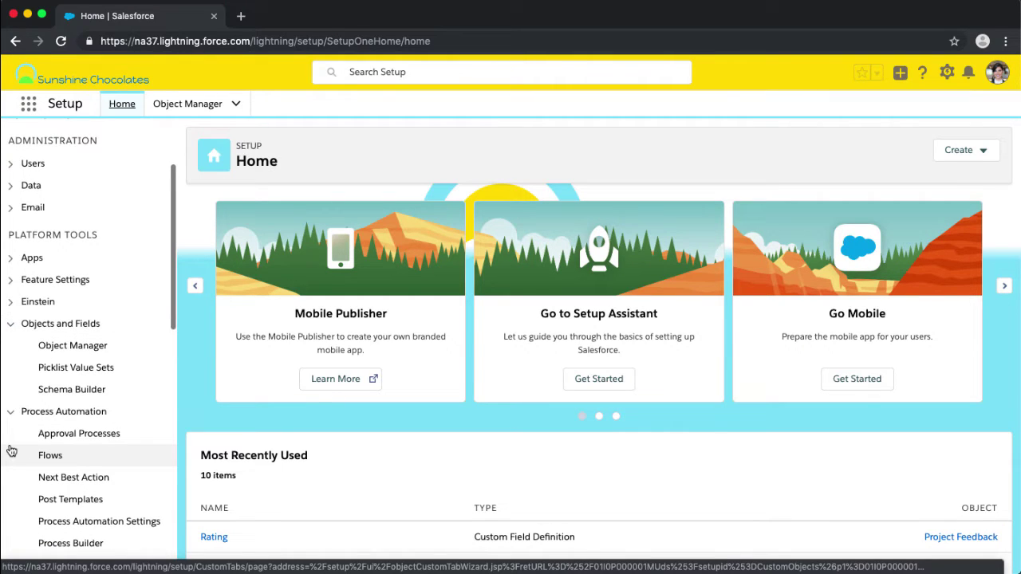
left_click(11, 452)
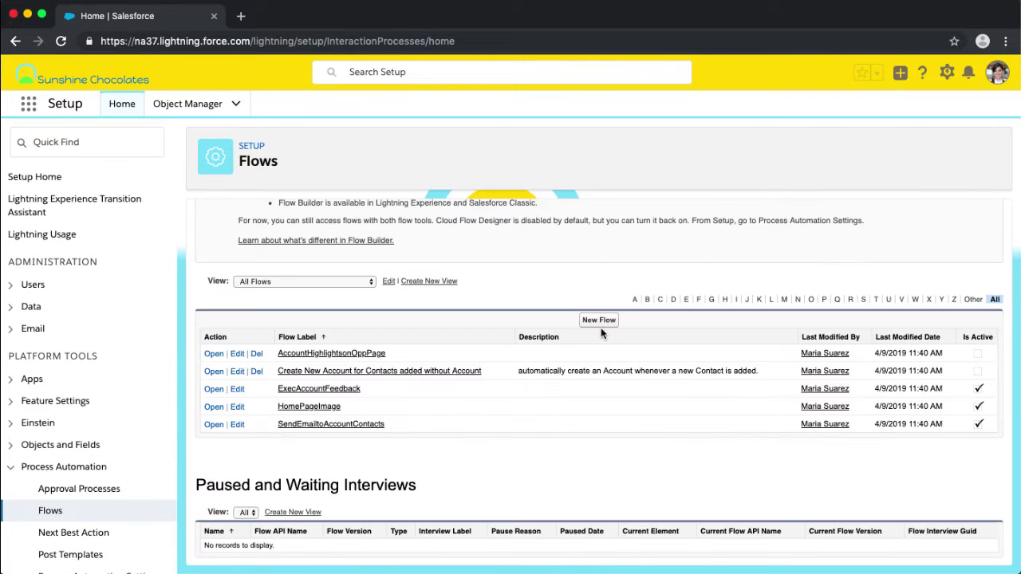
left_click(599, 321)
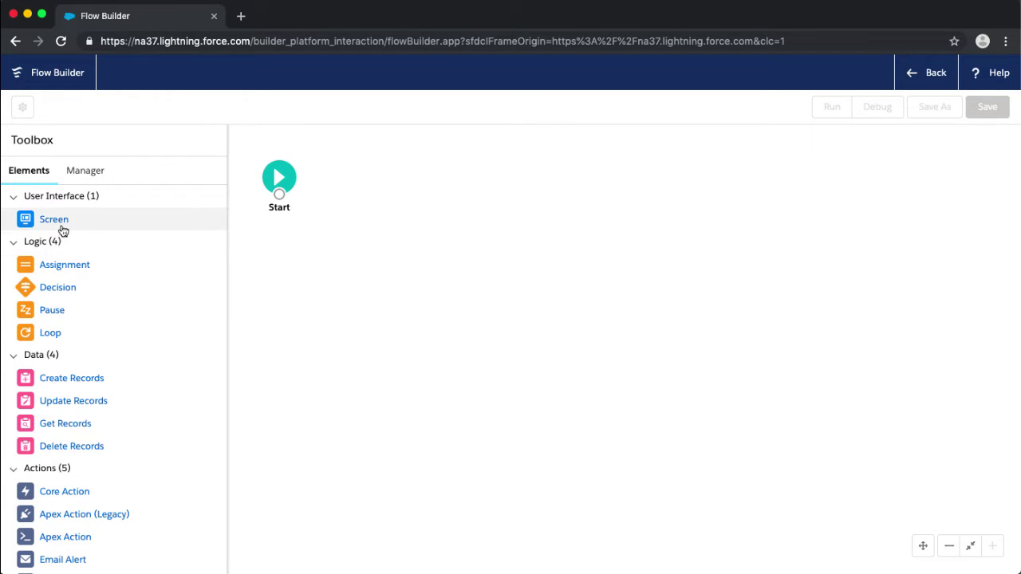
- Place a Screen element on the canvas beside Start and begin filling in its Label
left_click_drag(53, 226, 404, 167)
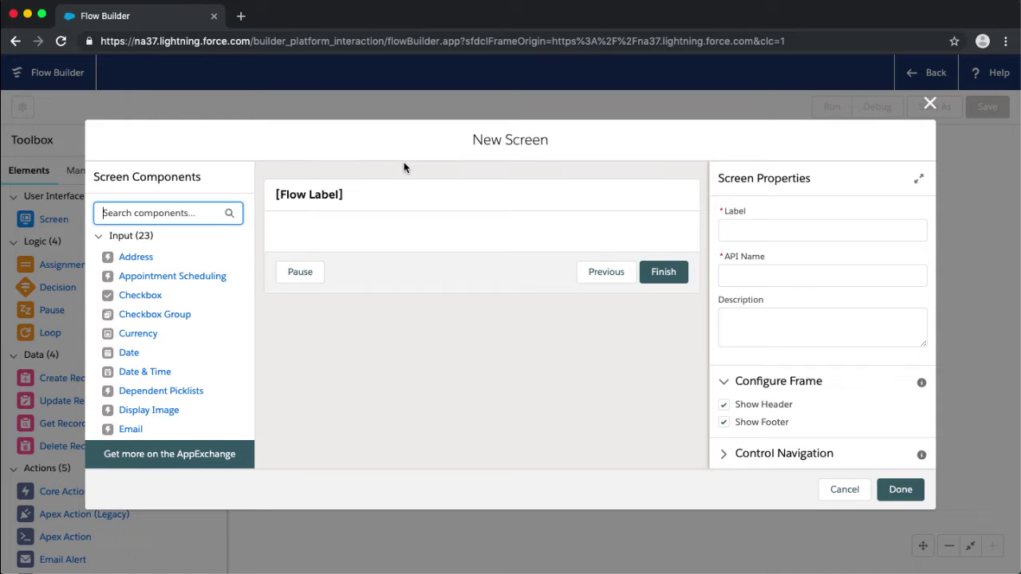
left_click(743, 233)
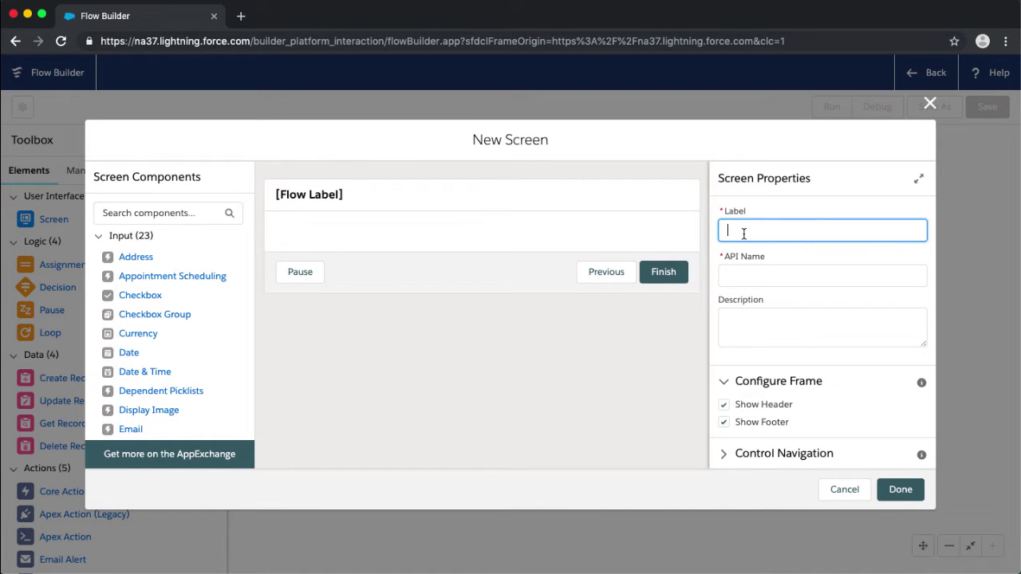
- Label the screen 'Feedback Screen', letting the API name fill as Feedback_Screen
type("Feedback Screen")
key("Tab")
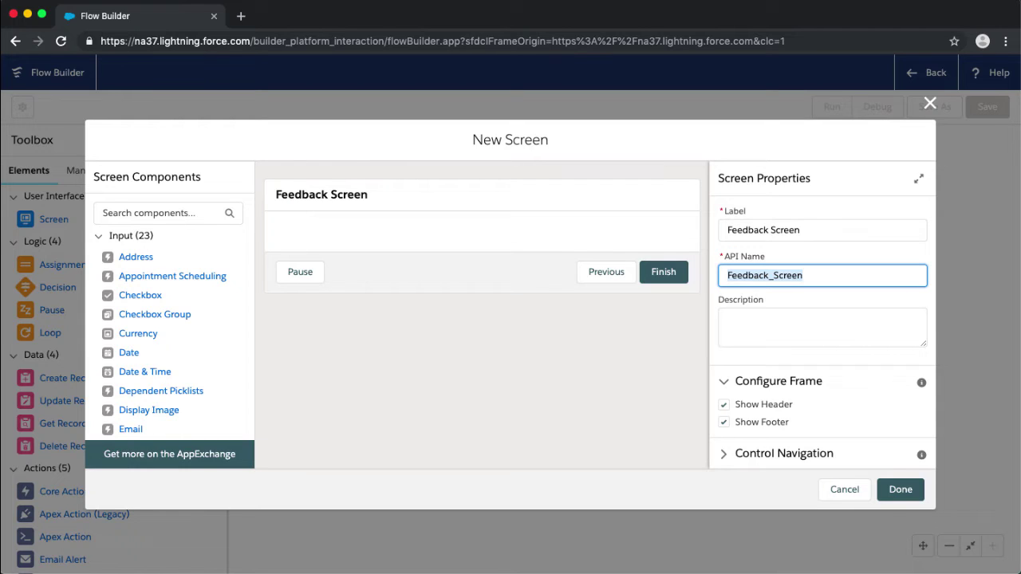
left_click(770, 327)
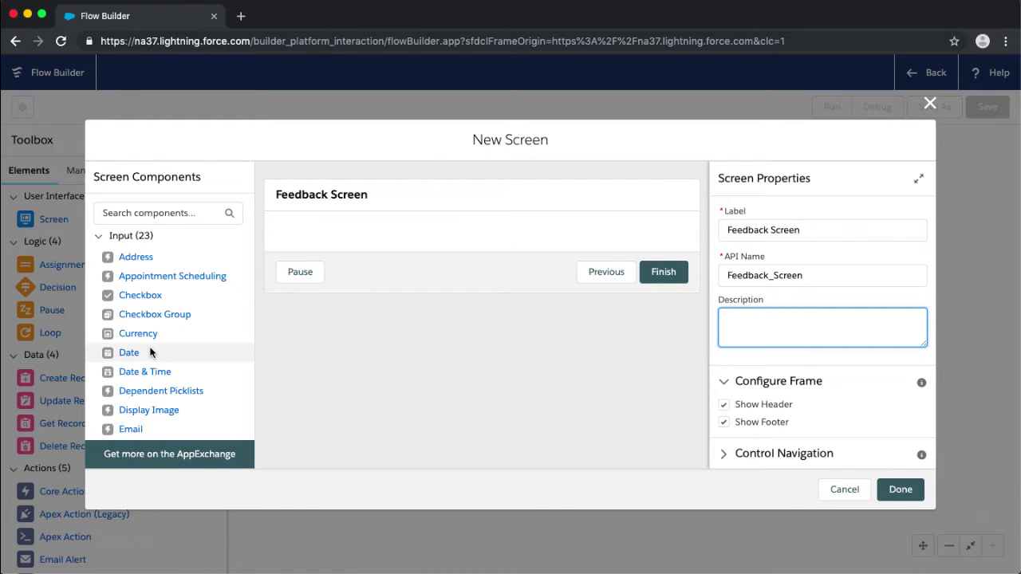
scroll(150, 352, "down", 3)
scroll(150, 352, "down", 2)
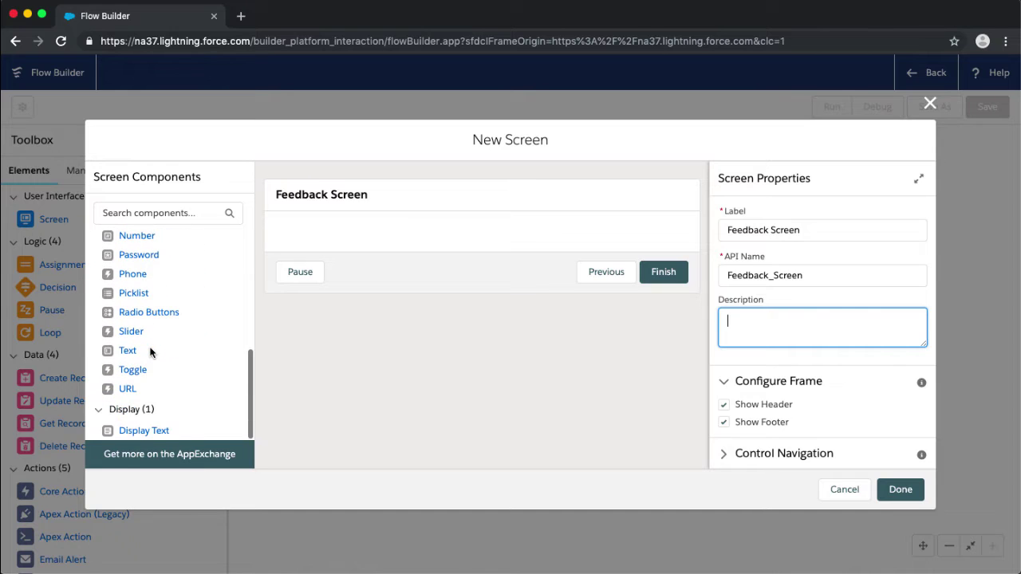
- Add a Display Text component to the screen with API name feedbackdisplaytext
left_click_drag(144, 438, 376, 229)
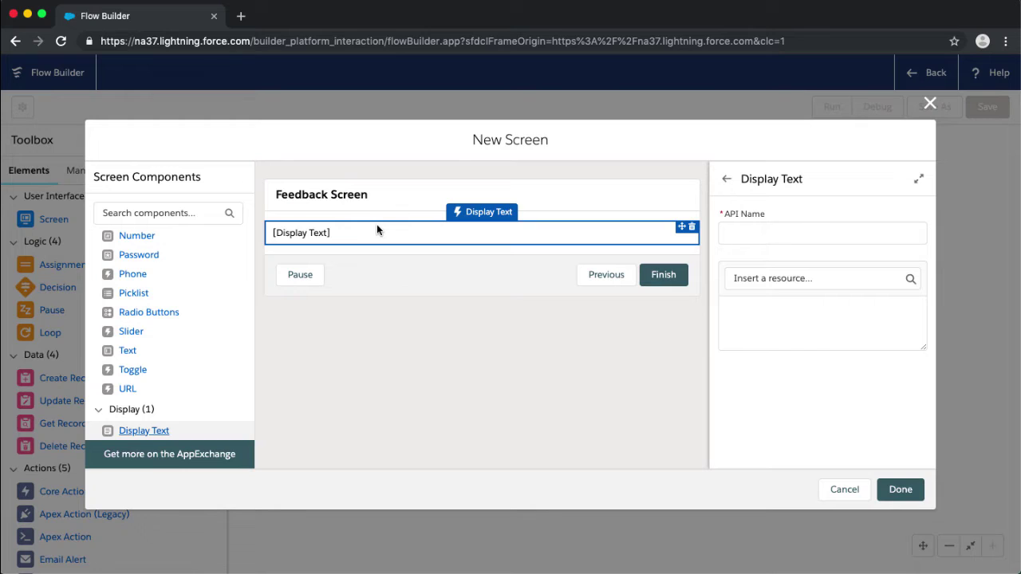
left_click(787, 235)
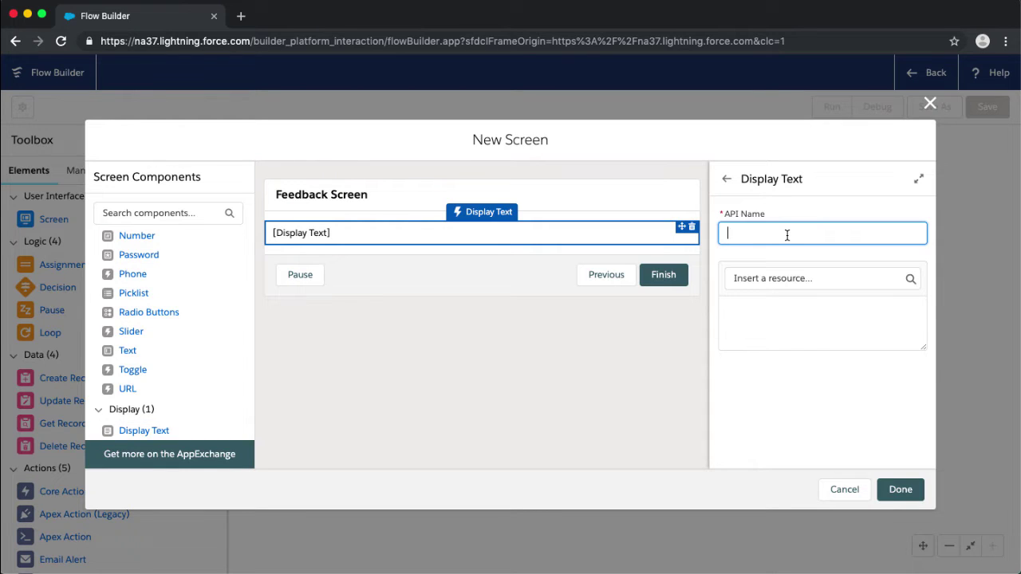
type("feedbackdisplaytext")
- Set the display text to 'Please share any information you have about this project'
left_click(791, 325)
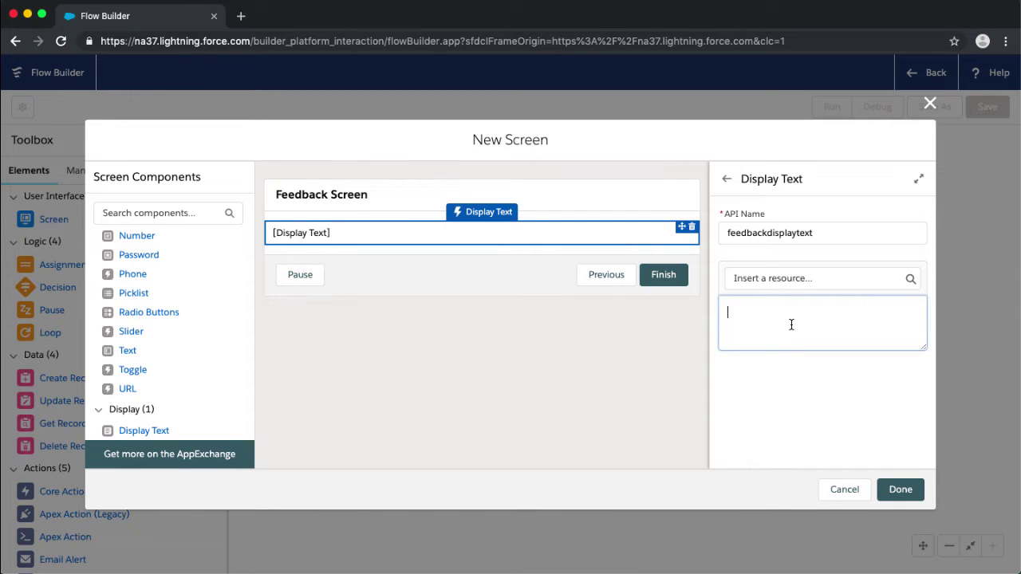
type("Please share any inform")
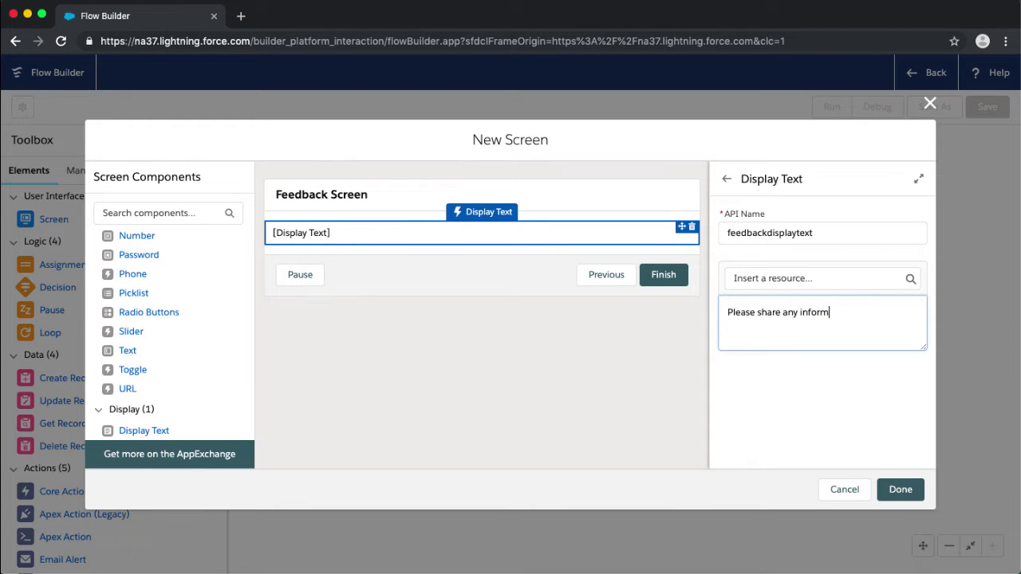
type("ation you have about ")
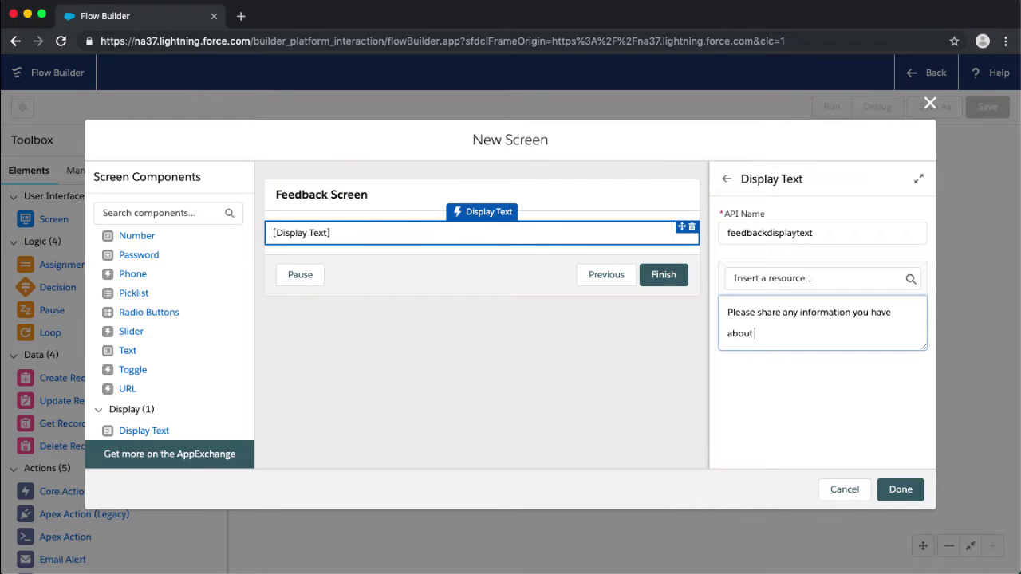
type("this project")
left_click(426, 280)
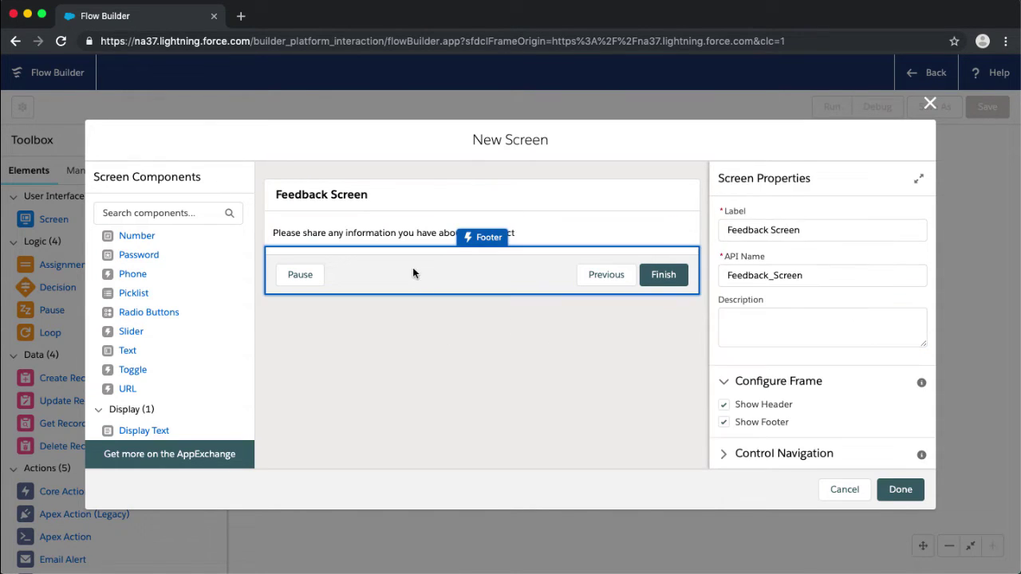
left_click(373, 232)
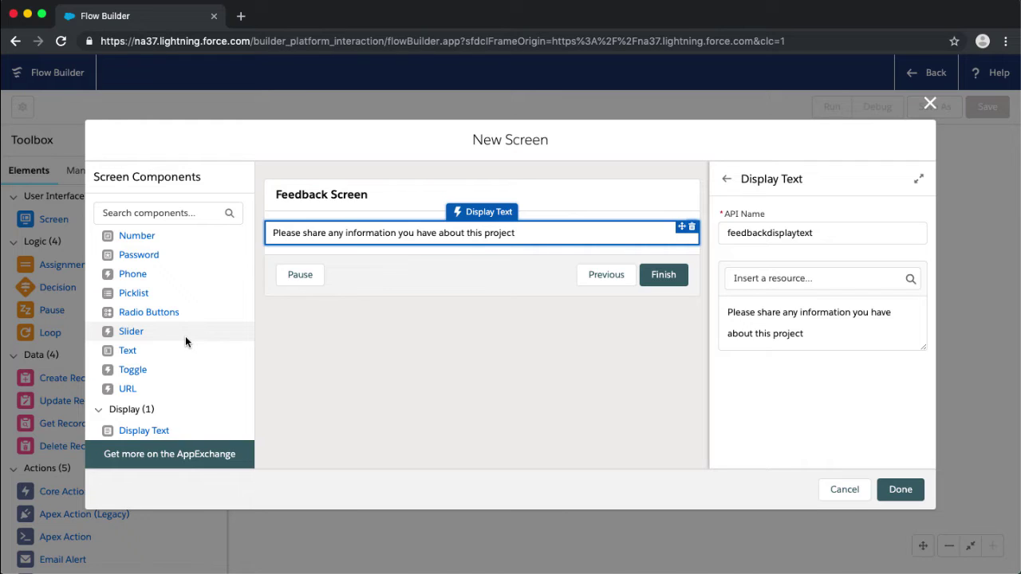
- Add a Text input labelled Details below the display text message
scroll(185, 338, "up", 5)
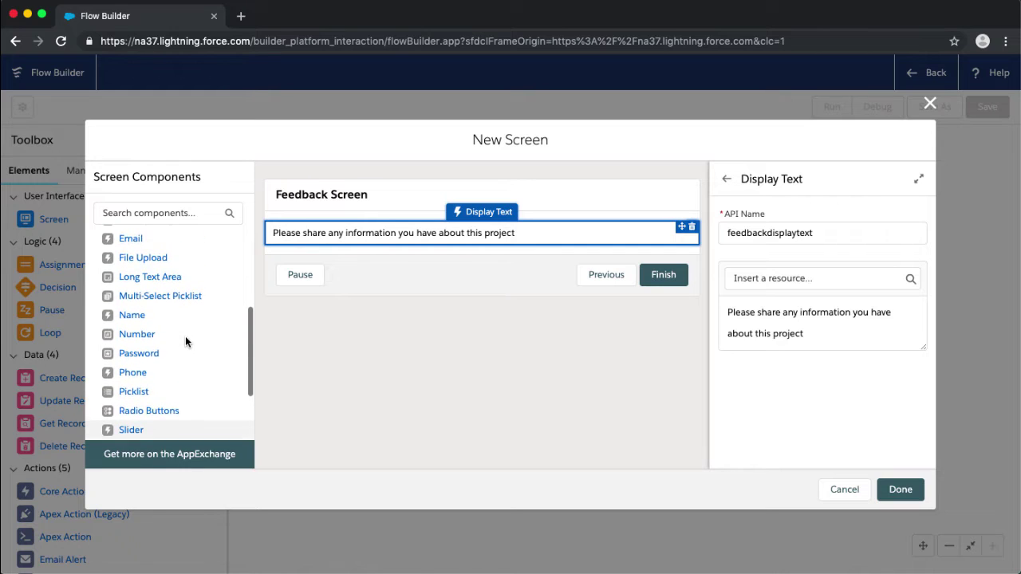
scroll(185, 339, "up", 4)
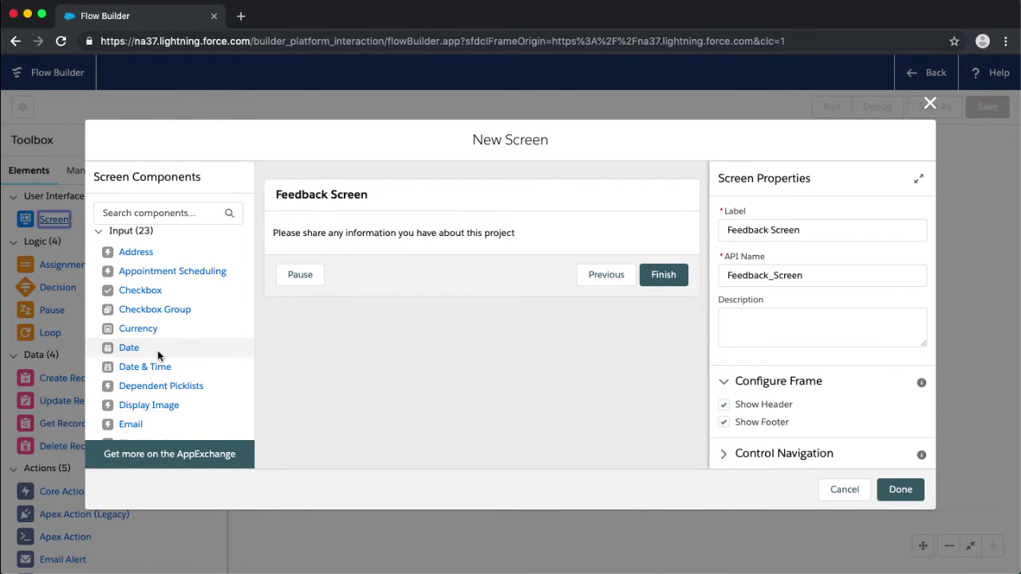
scroll(158, 356, "down", 3)
scroll(157, 356, "down", 3)
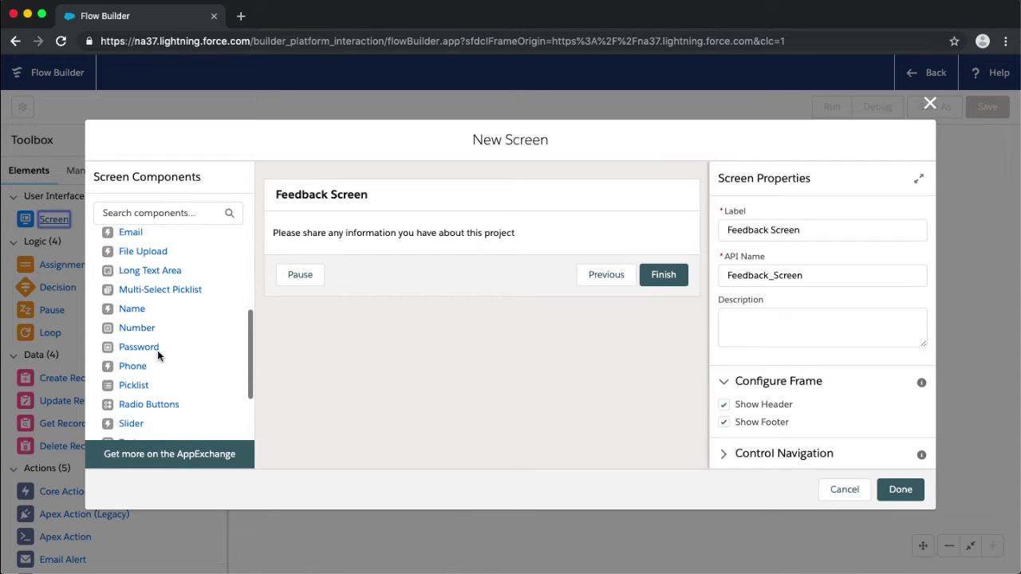
left_click_drag(130, 365, 358, 247)
left_click(745, 224)
type("Details")
key("Tab")
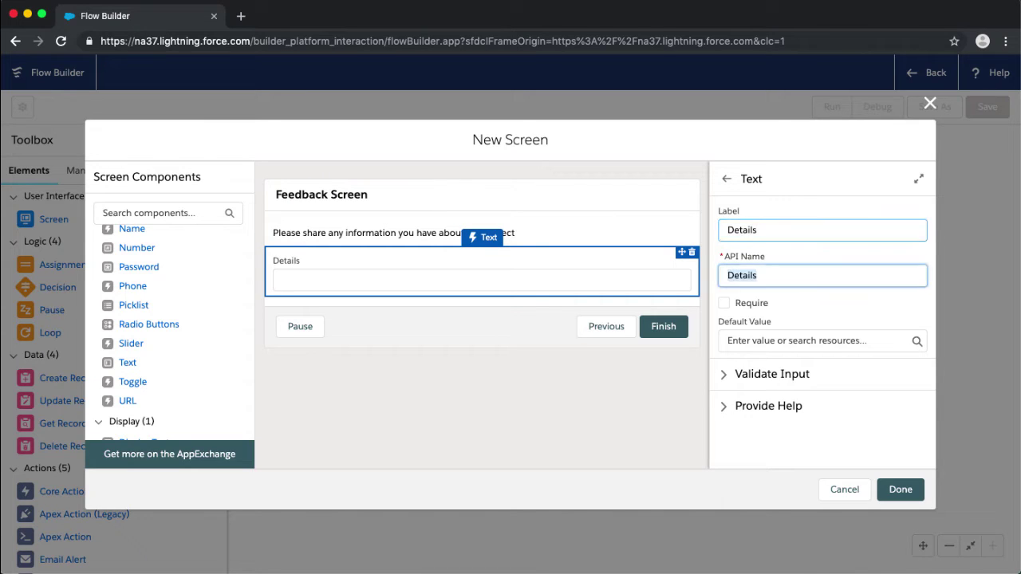
- Review the Details input's default value and validation options, leaving them unchanged
left_click(801, 335)
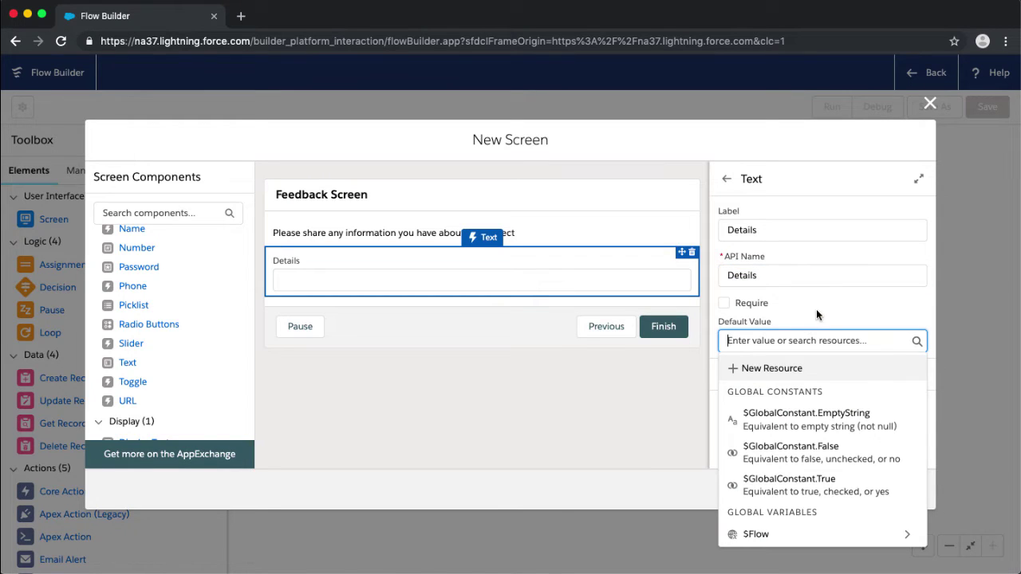
left_click(816, 310)
left_click(723, 376)
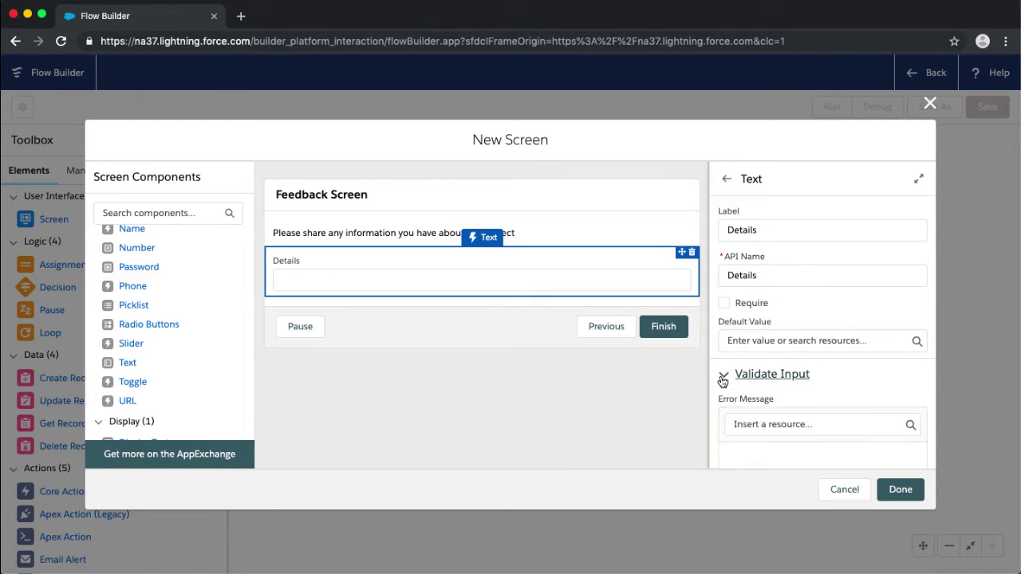
scroll(722, 381, "down", 3)
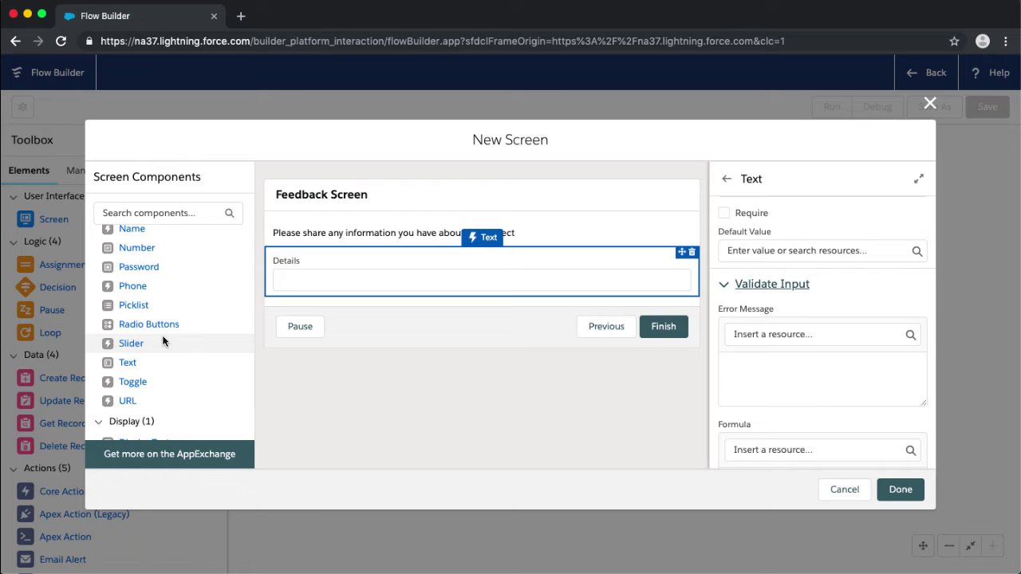
scroll(163, 342, "up", 1)
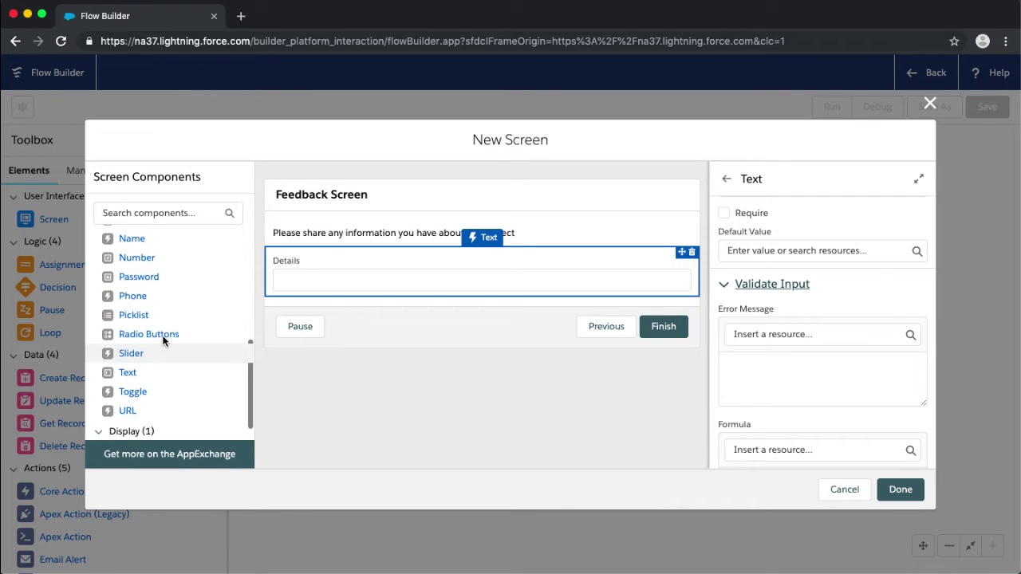
scroll(163, 341, "up", 2)
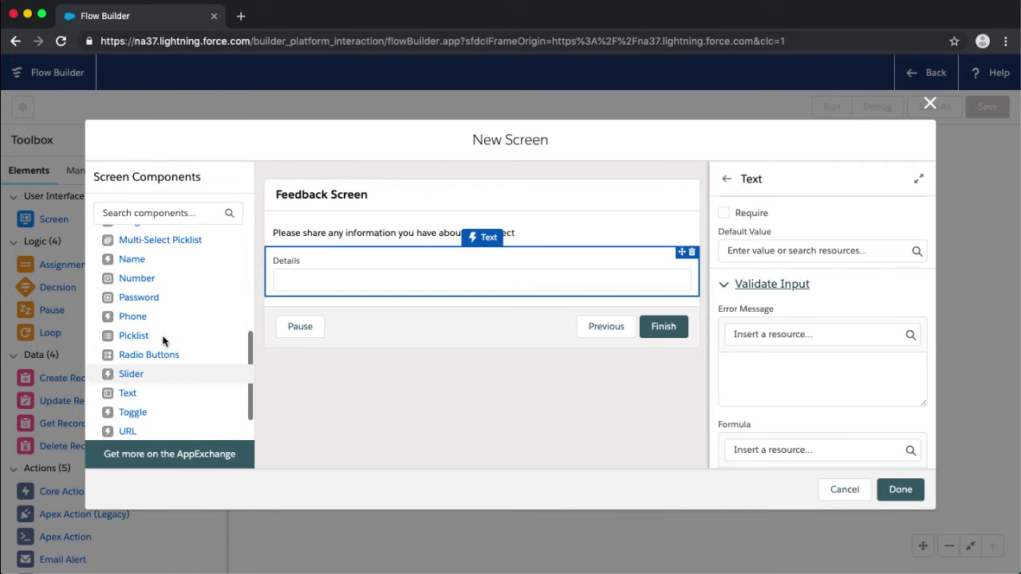
scroll(162, 341, "up", 4)
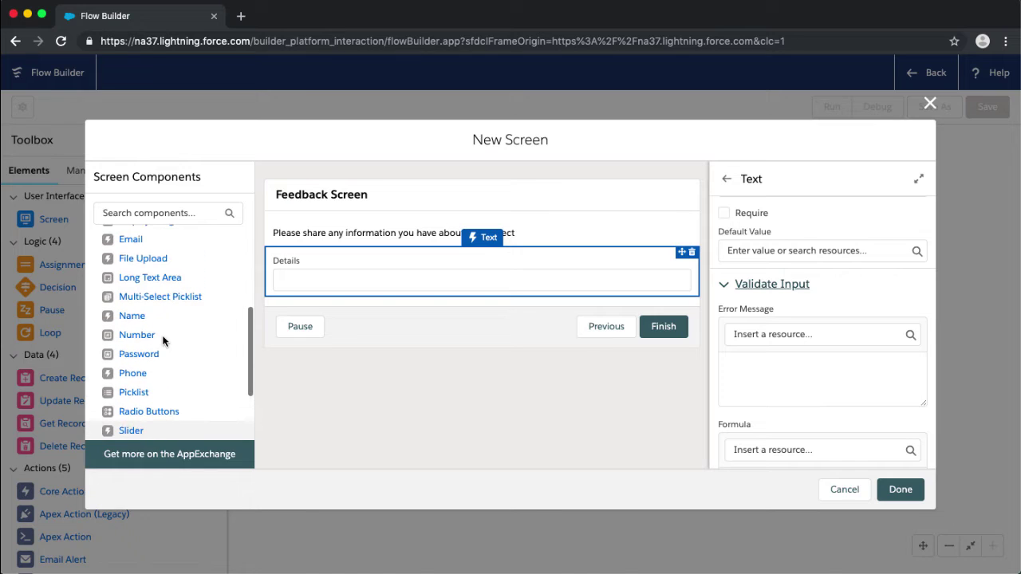
scroll(163, 341, "up", 1)
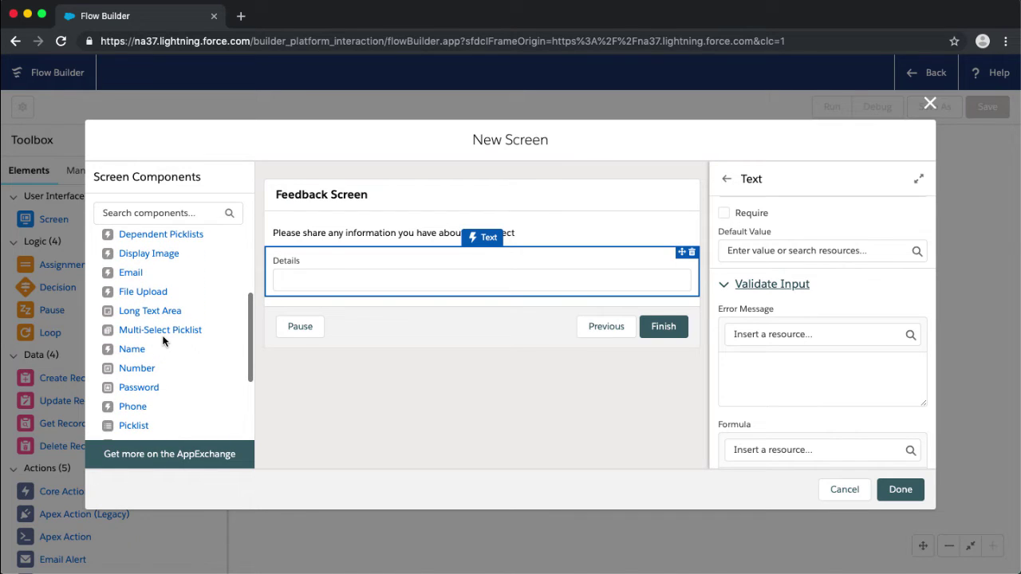
scroll(163, 341, "up", 3)
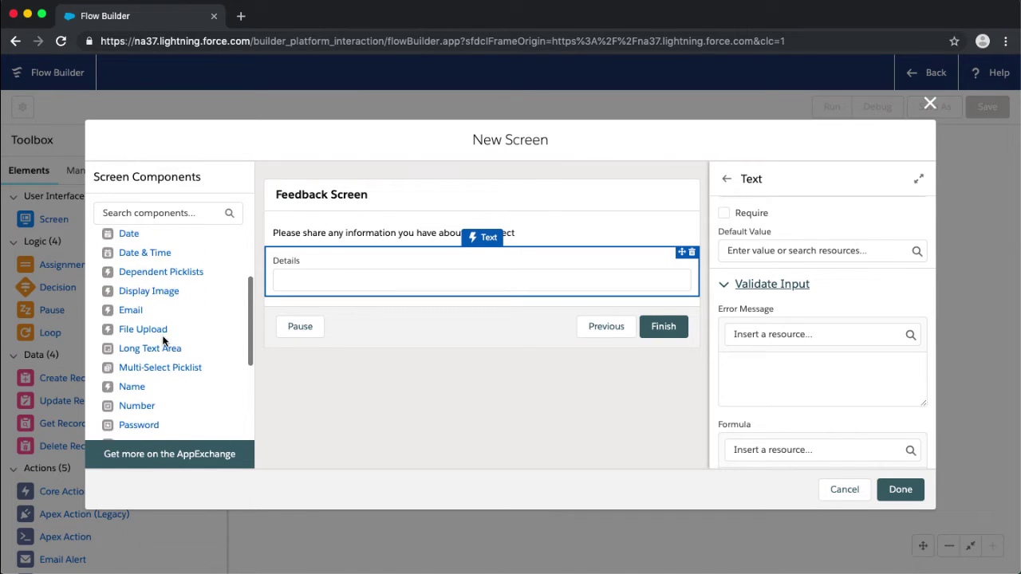
scroll(163, 341, "up", 2)
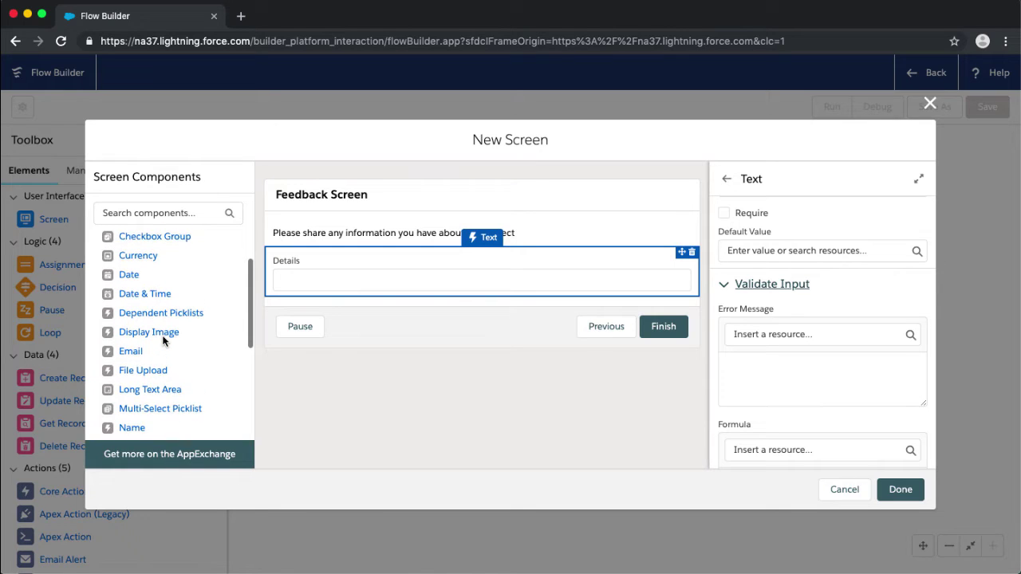
scroll(163, 341, "up", 1)
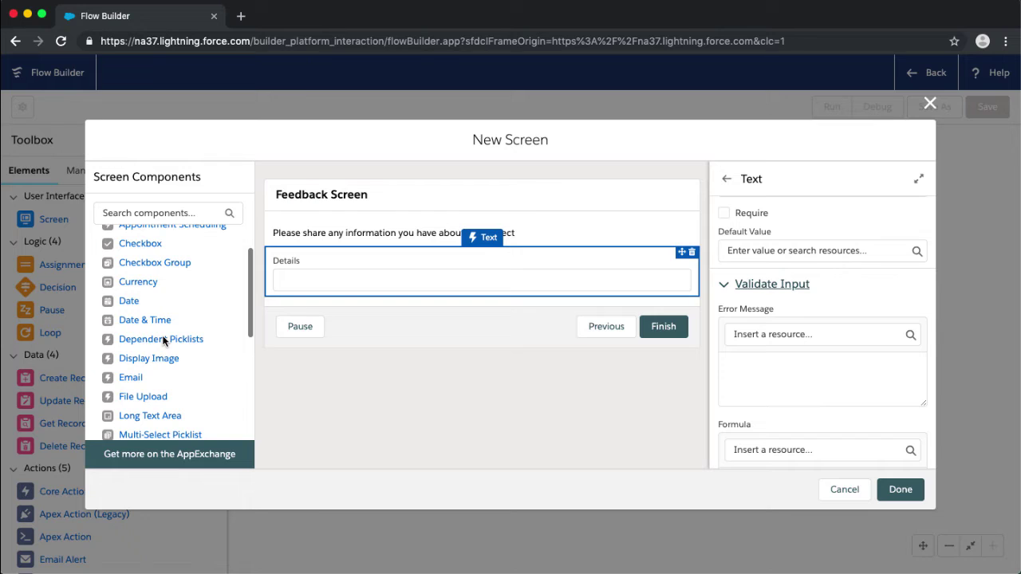
scroll(163, 342, "up", 3)
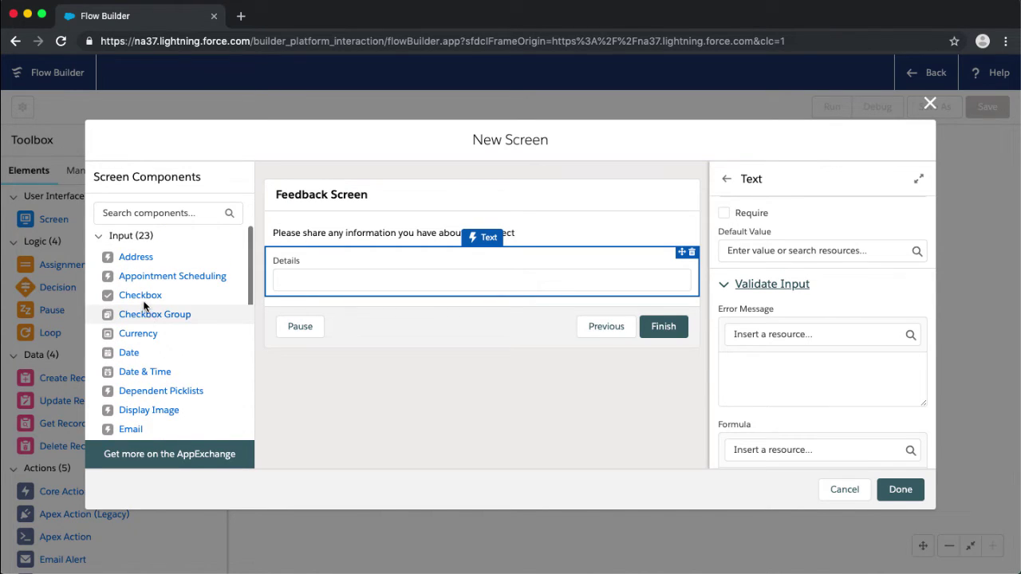
- Add a checkbox labelled Requires Escalation, API name RequiresEscalation, under Details
left_click_drag(139, 295, 299, 297)
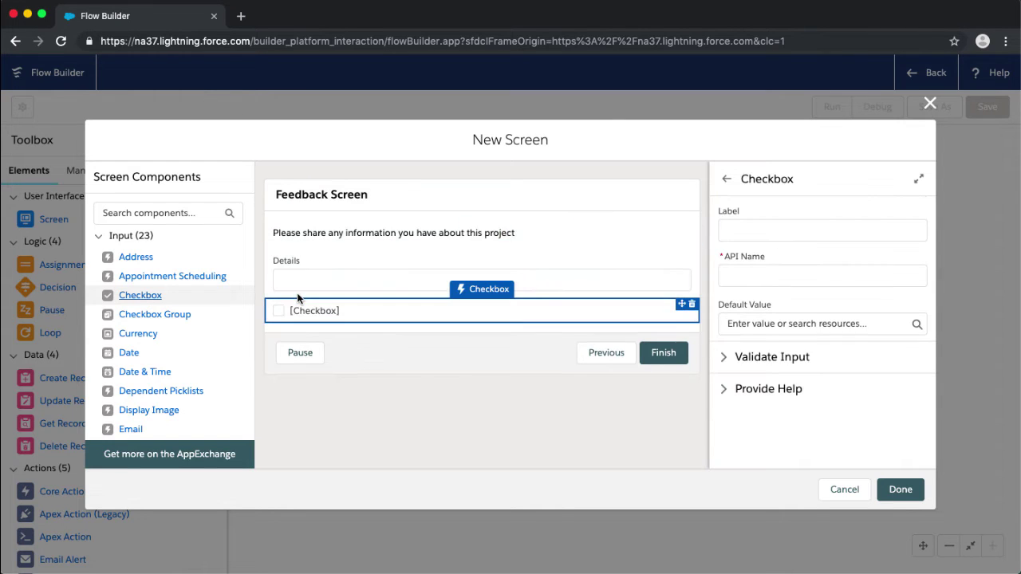
left_click(749, 233)
type("Requires")
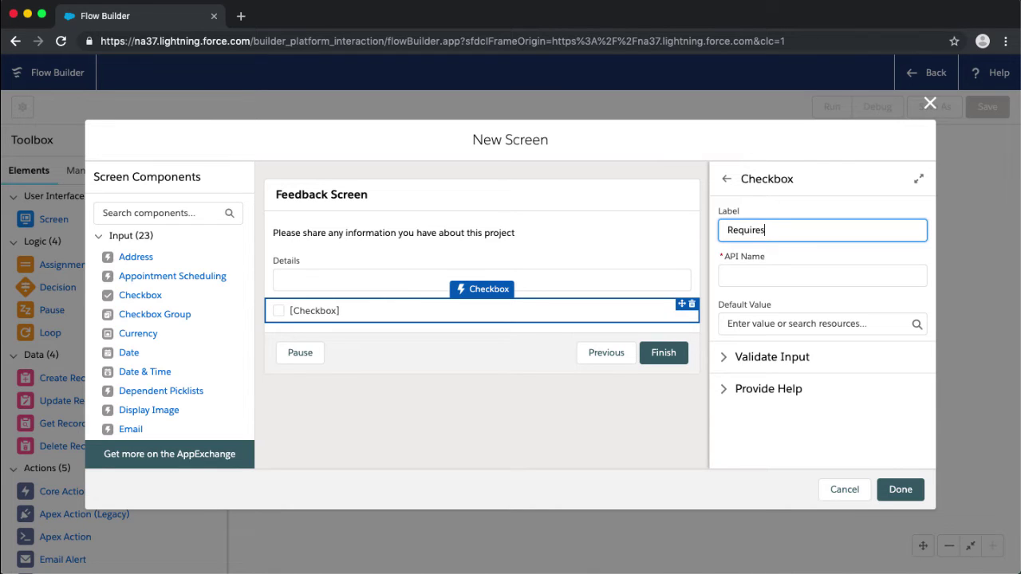
type("Escalation")
key("Tab")
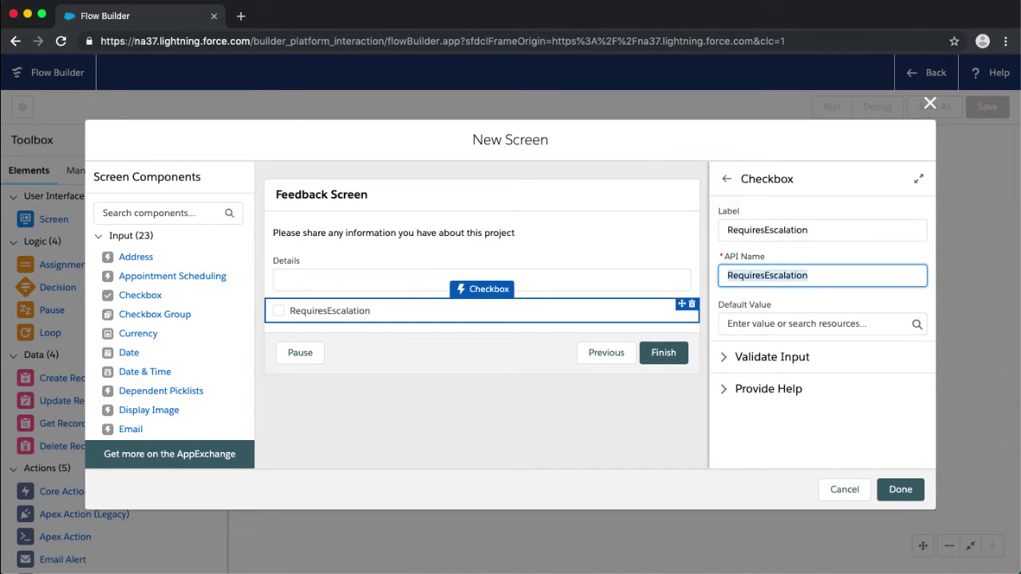
left_click(765, 229)
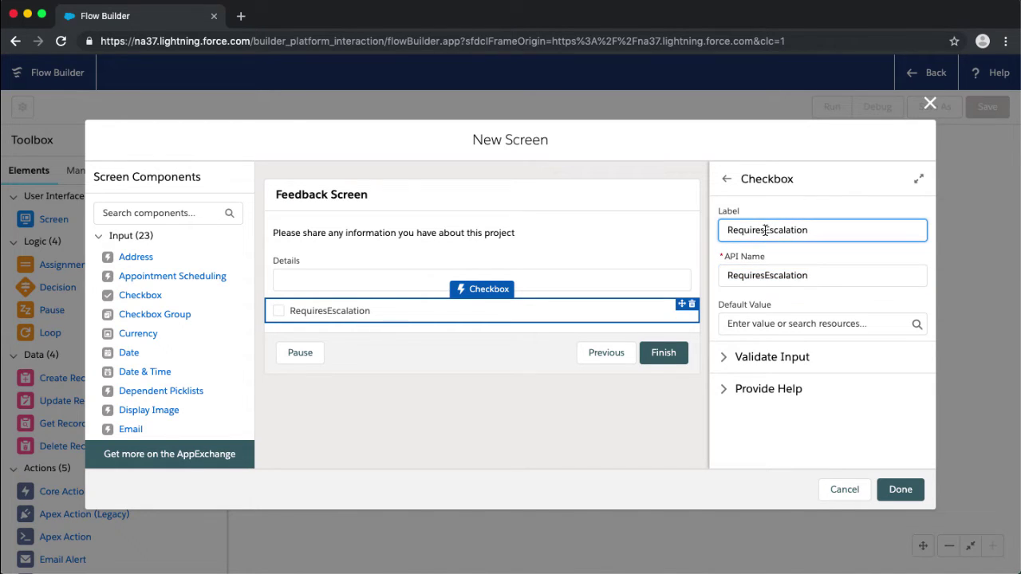
left_click(817, 274)
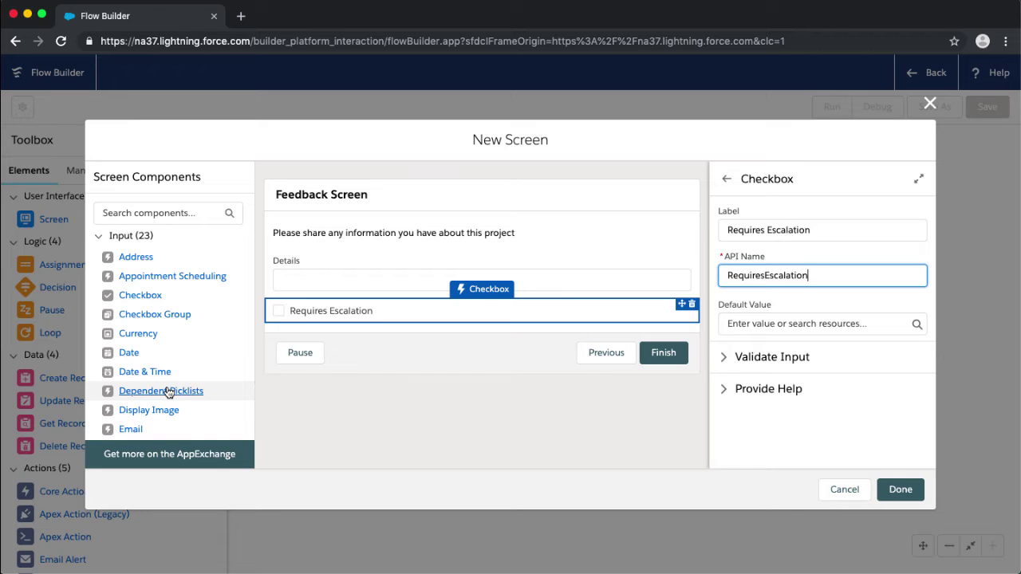
- Add Radio Buttons labelled Rating below the Requires Escalation checkbox
scroll(168, 392, "down", 3)
scroll(167, 392, "down", 3)
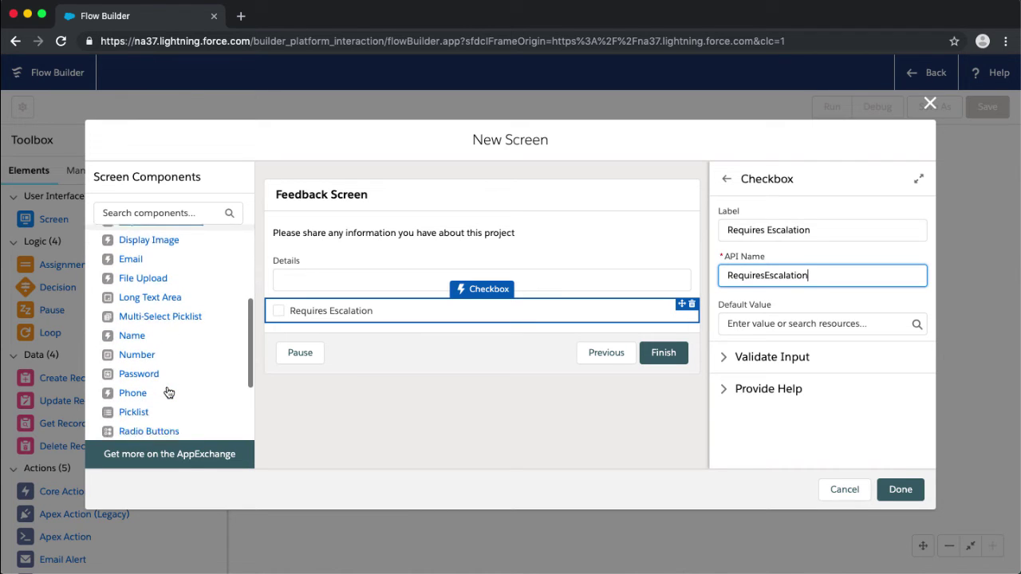
left_click_drag(140, 354, 316, 322)
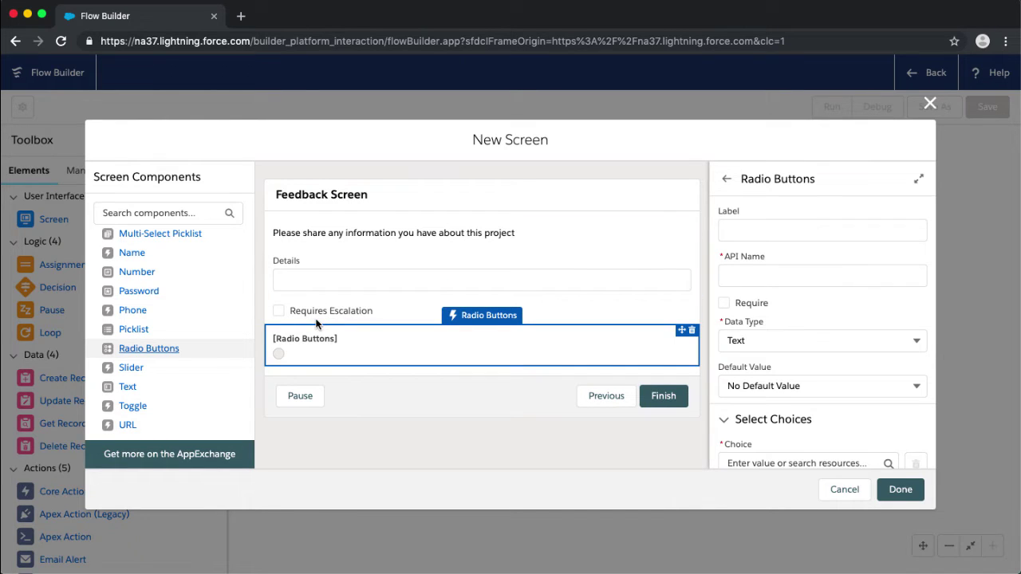
left_click(763, 222)
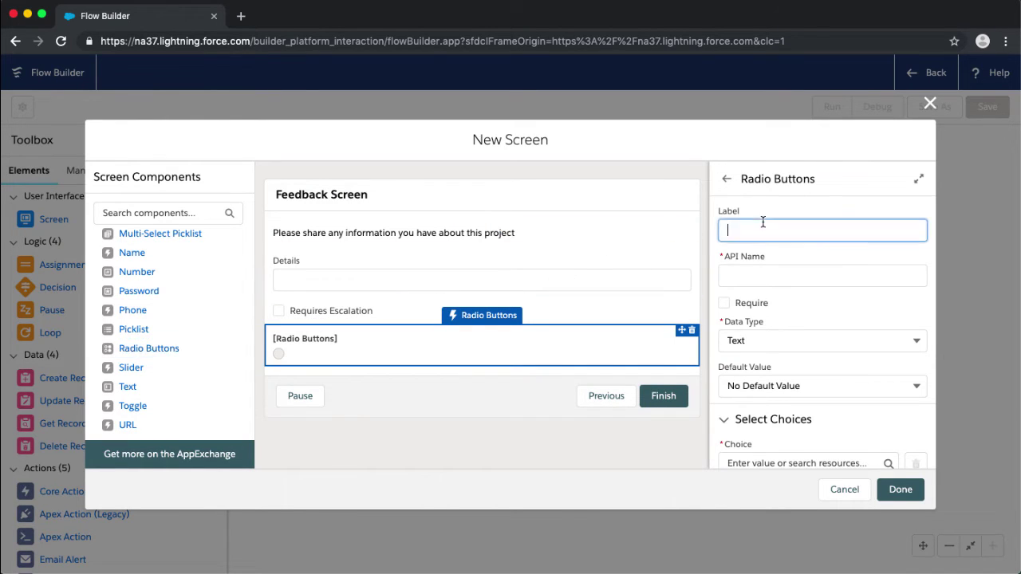
type("Rating")
key("Tab")
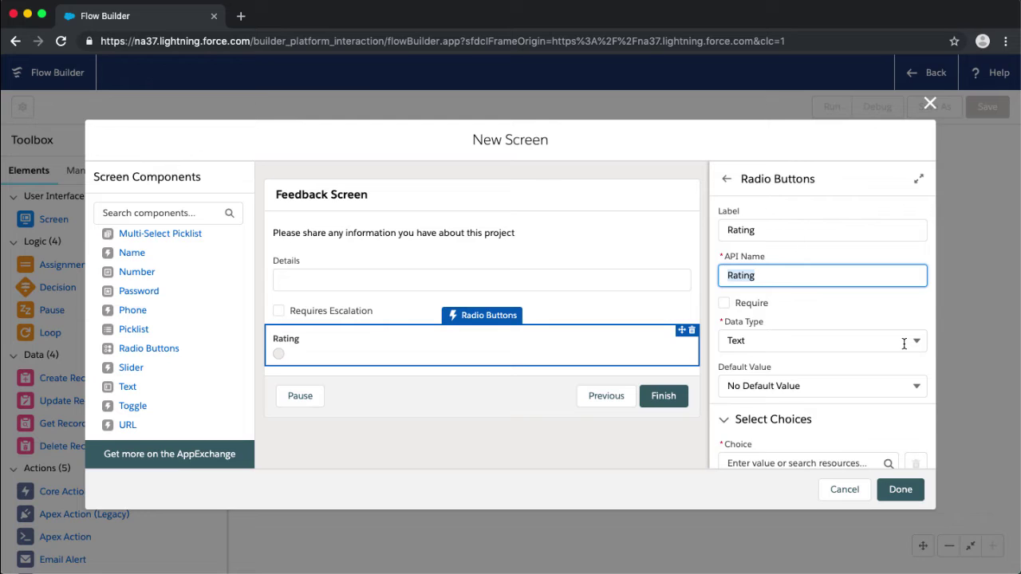
- Start creating a new resource for the Rating buttons' choices
scroll(904, 344, "down", 1)
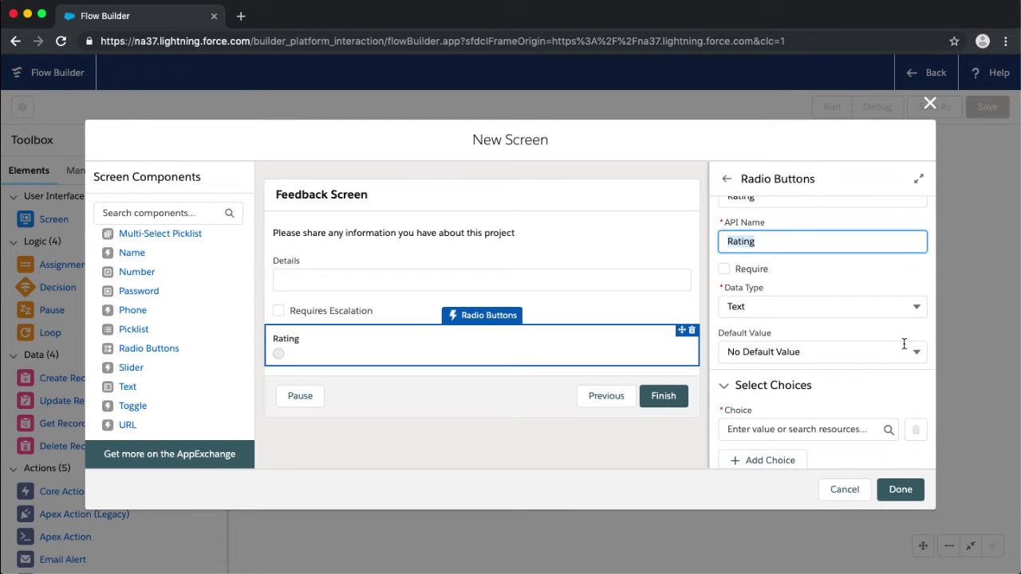
scroll(904, 344, "down", 1)
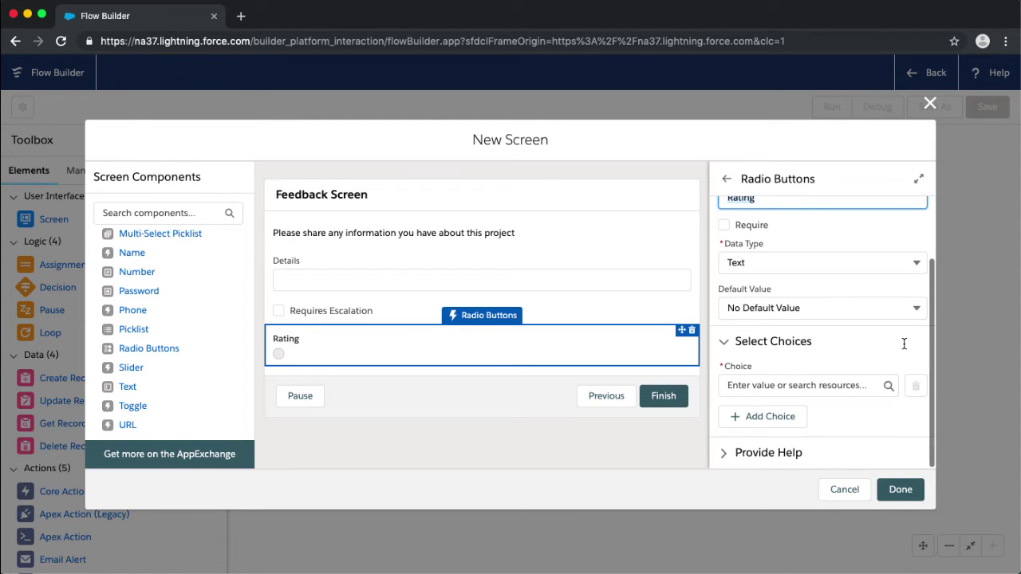
left_click(825, 386)
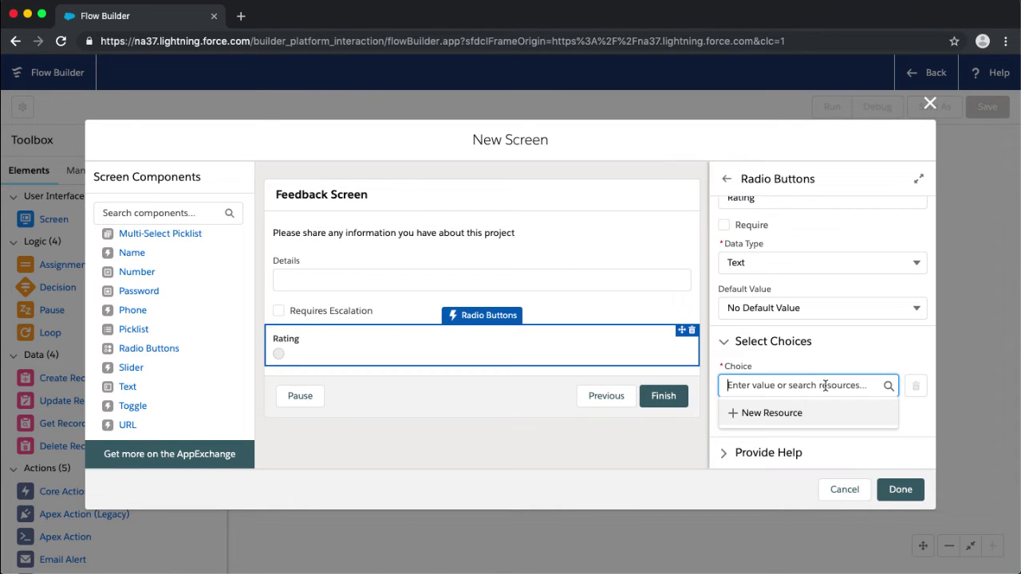
left_click(786, 415)
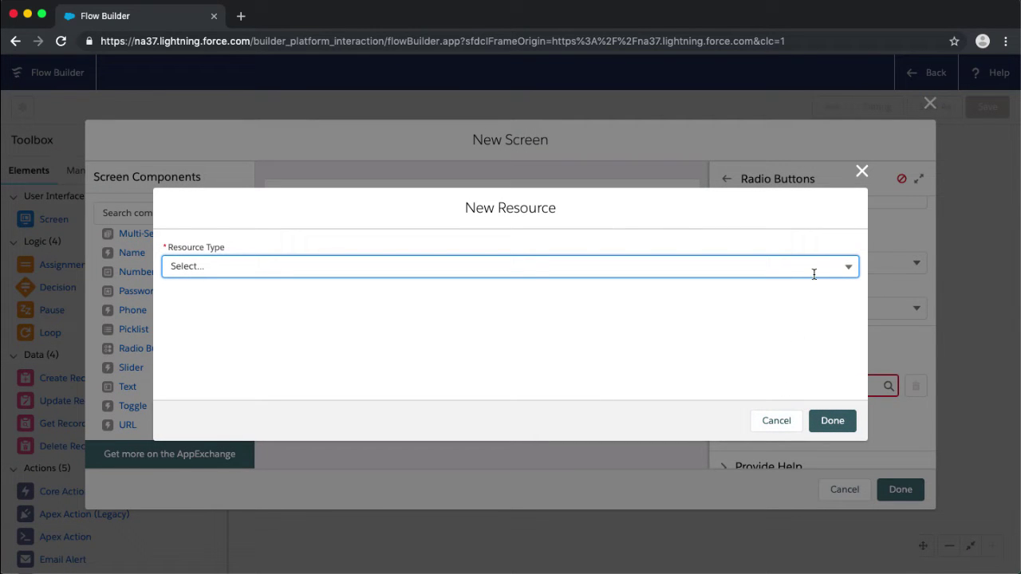
- Make the new resource a Picklist Choice Set named RatingPicklistChoiceSet
left_click(849, 268)
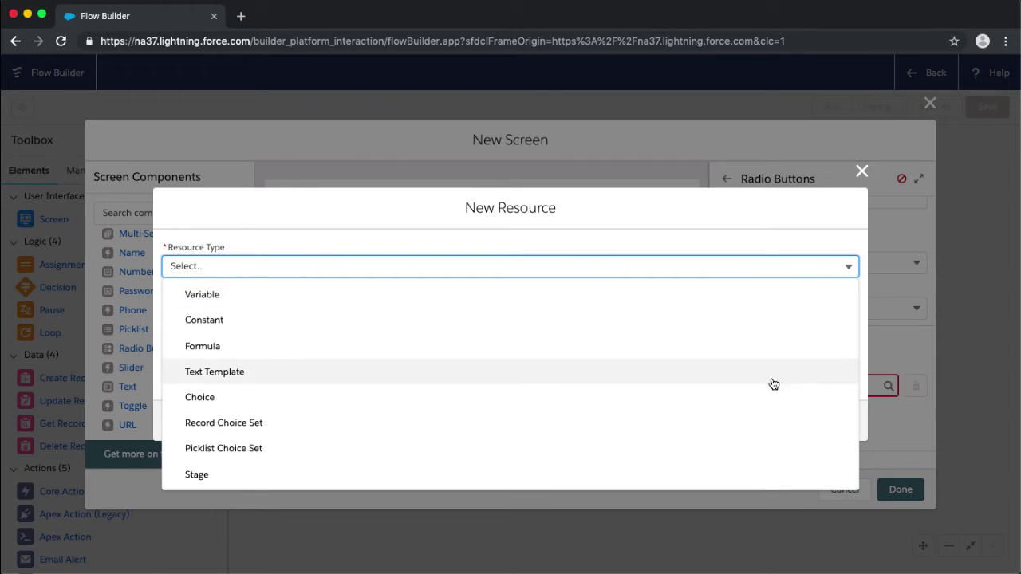
left_click(727, 459)
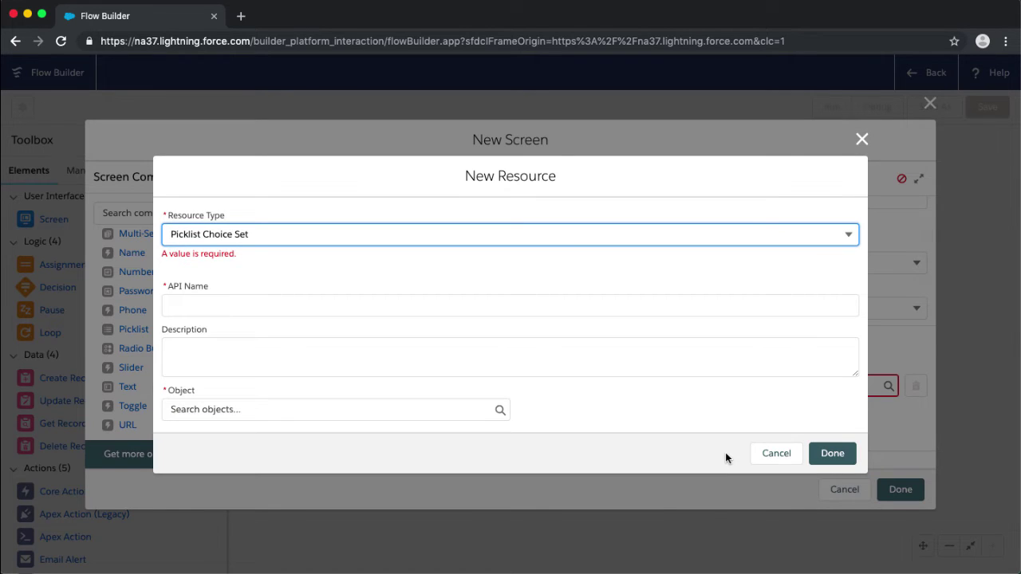
left_click(471, 300)
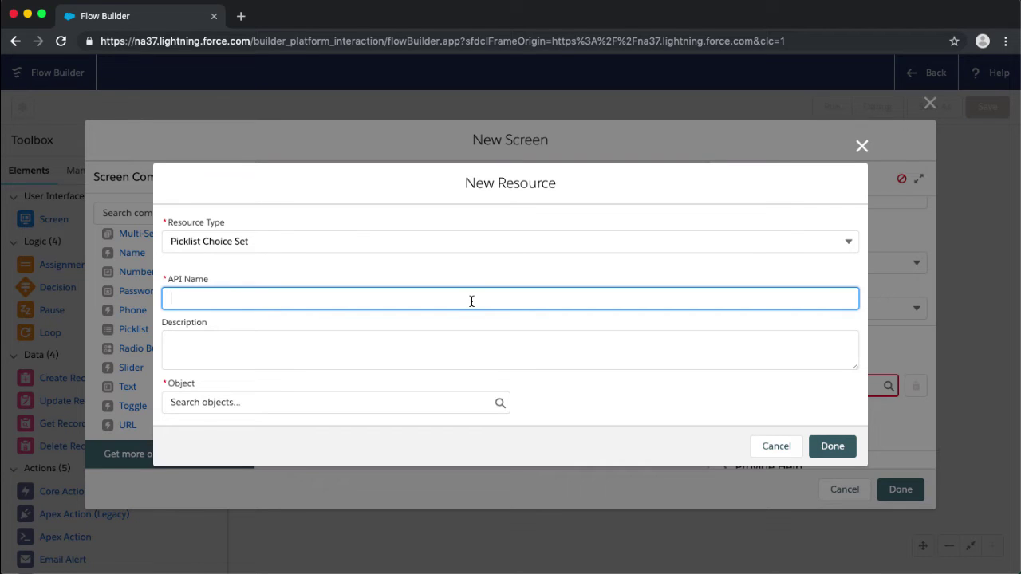
type("RatingPicklistChoi")
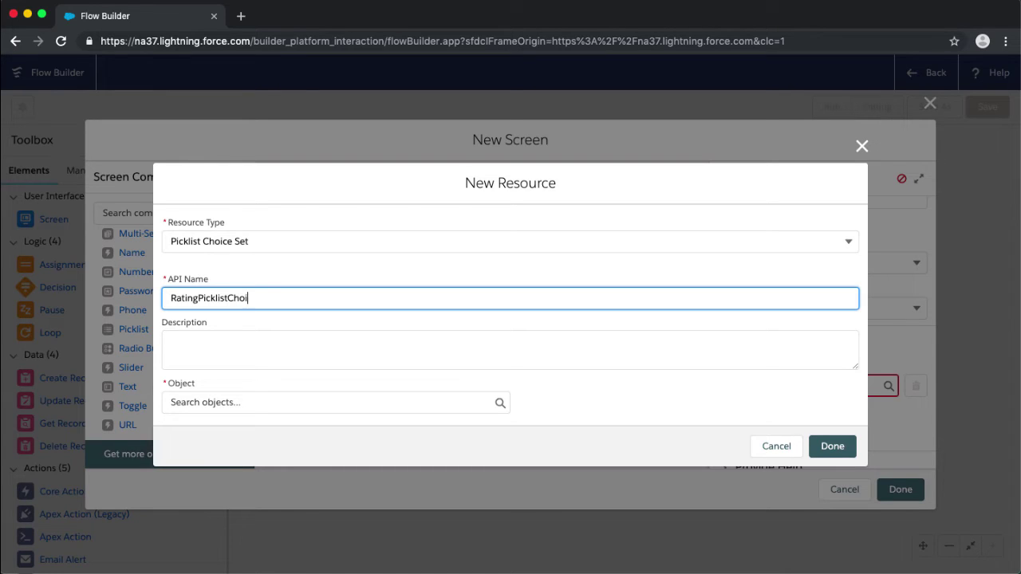
type("ceSet")
left_click(241, 350)
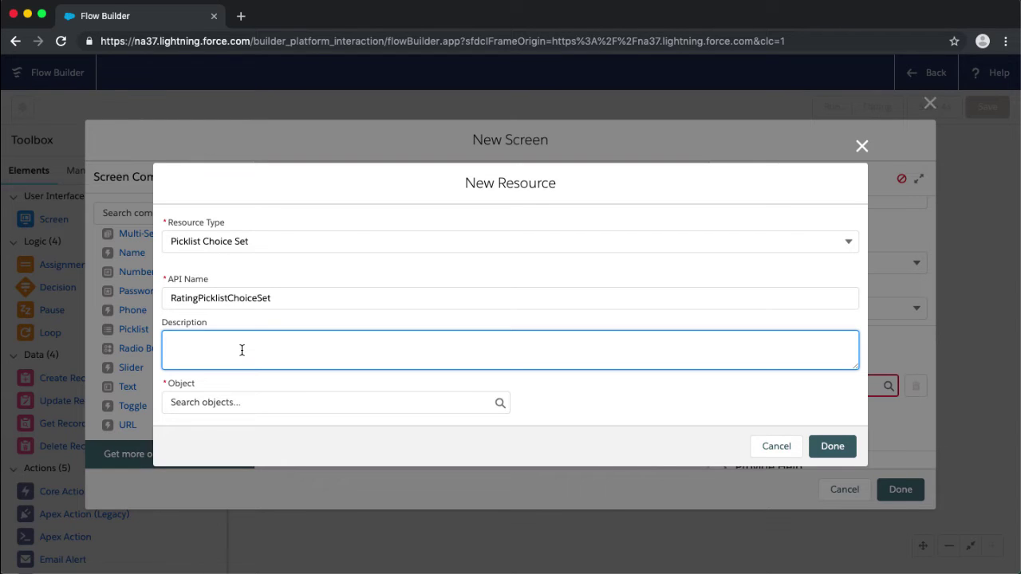
- Source it from Project Feedback's Rating__c picklist field, keeping default sort order
left_click(271, 404)
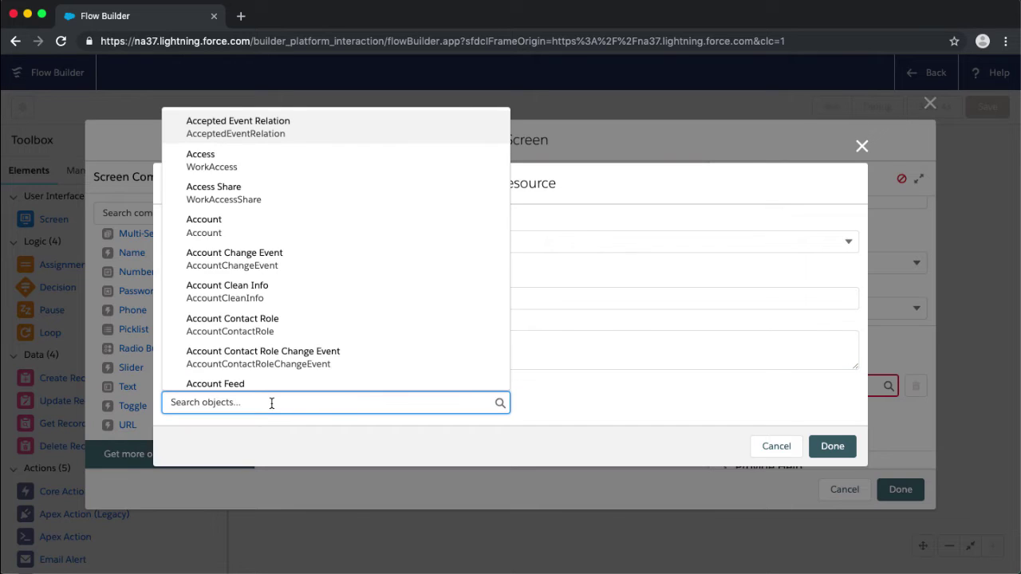
type("project")
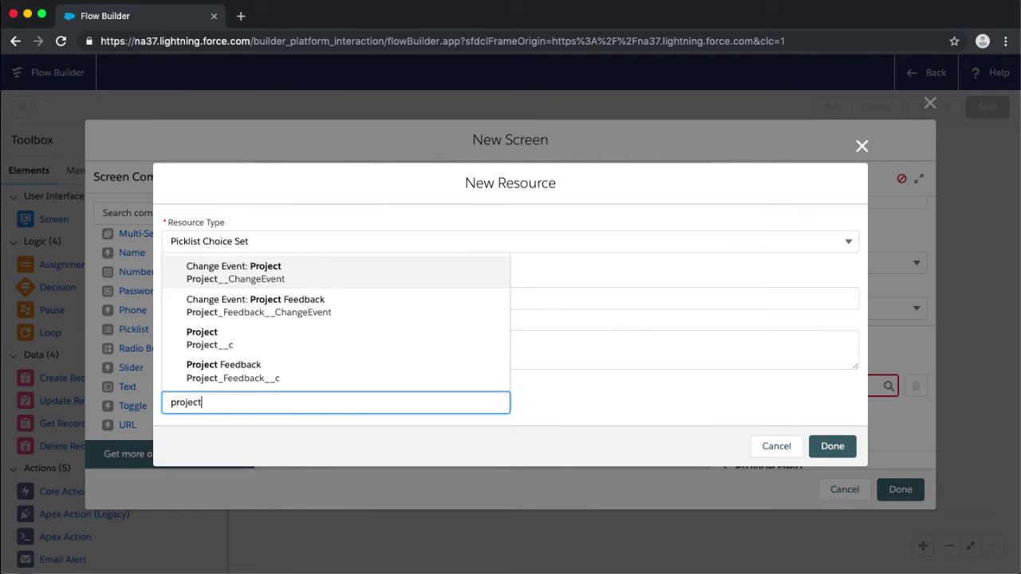
left_click(303, 381)
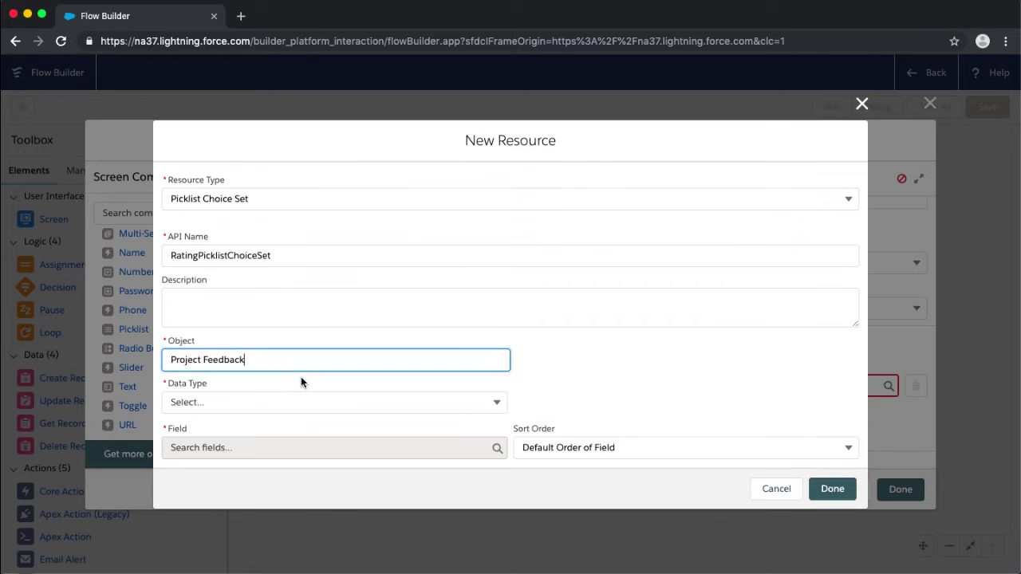
left_click(369, 406)
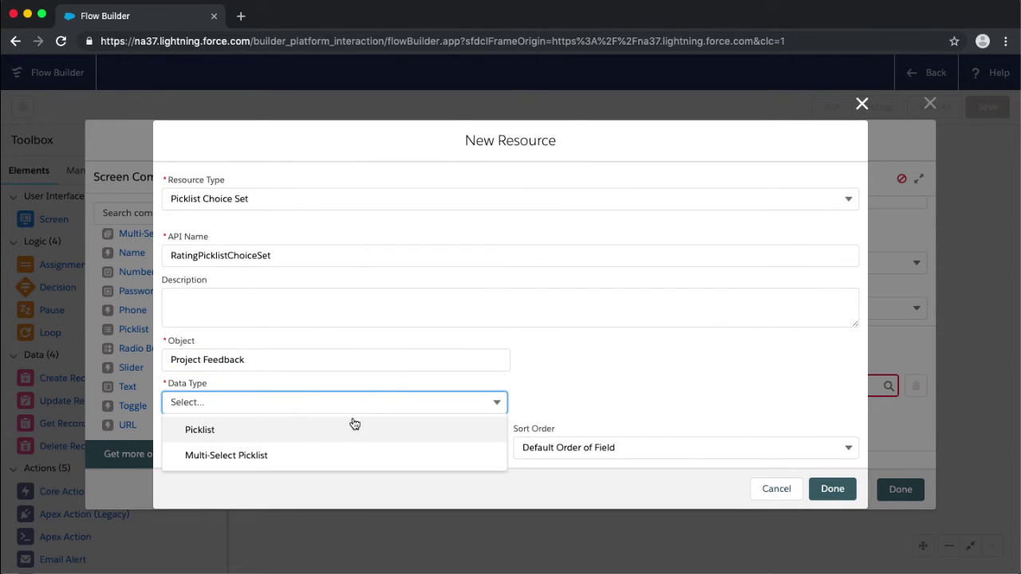
left_click(342, 432)
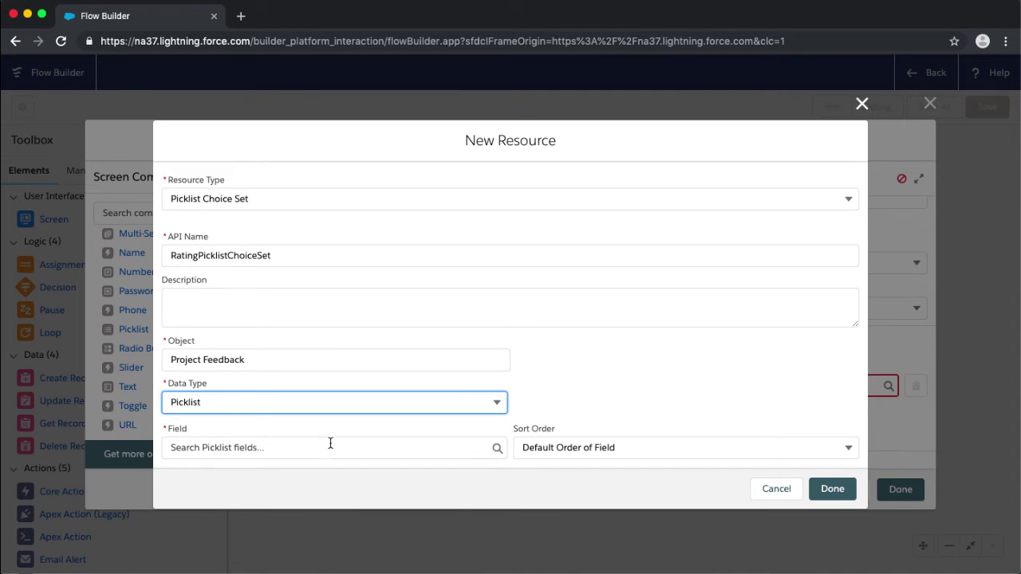
left_click(330, 443)
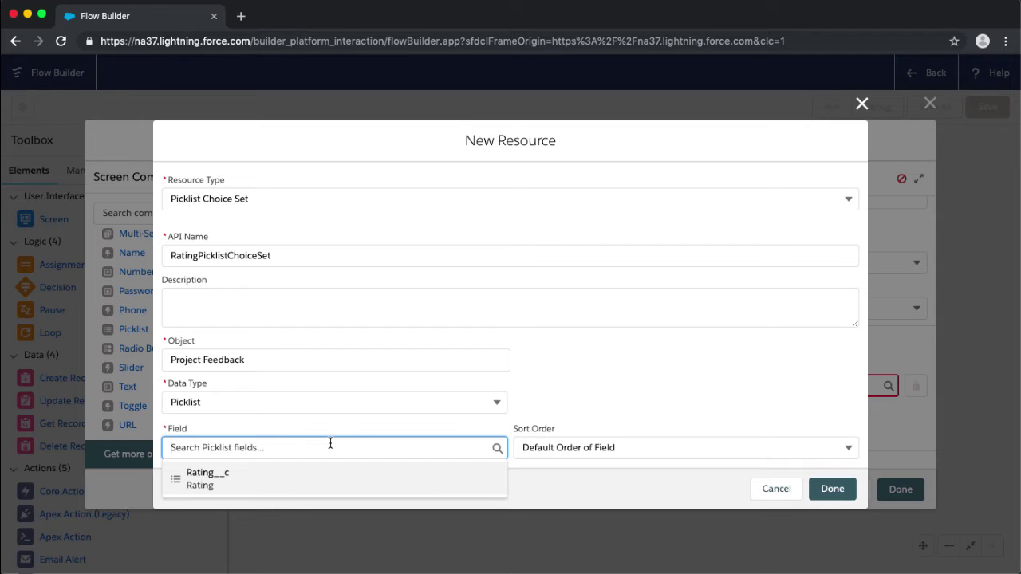
left_click(298, 488)
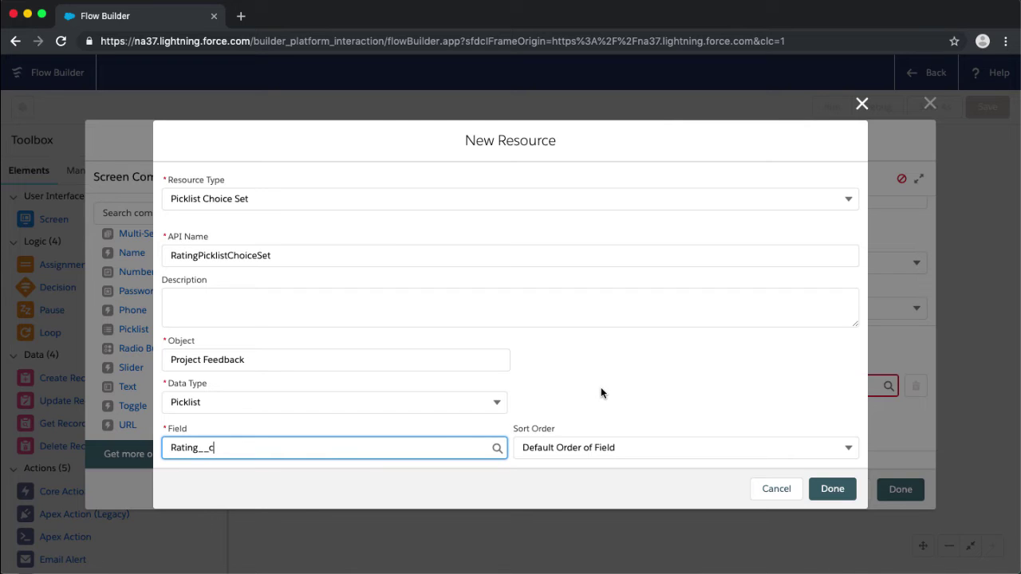
left_click(848, 449)
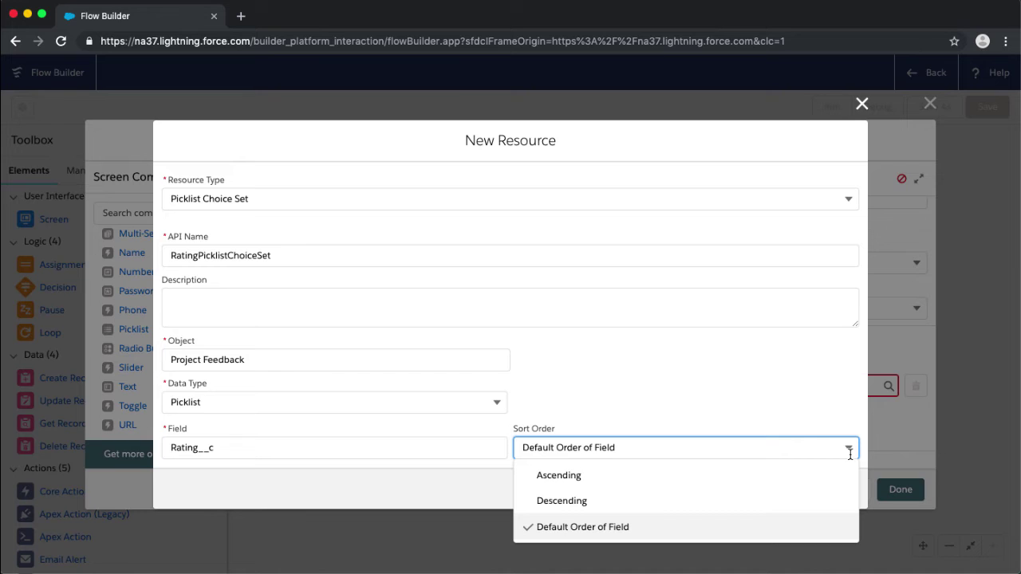
left_click(843, 416)
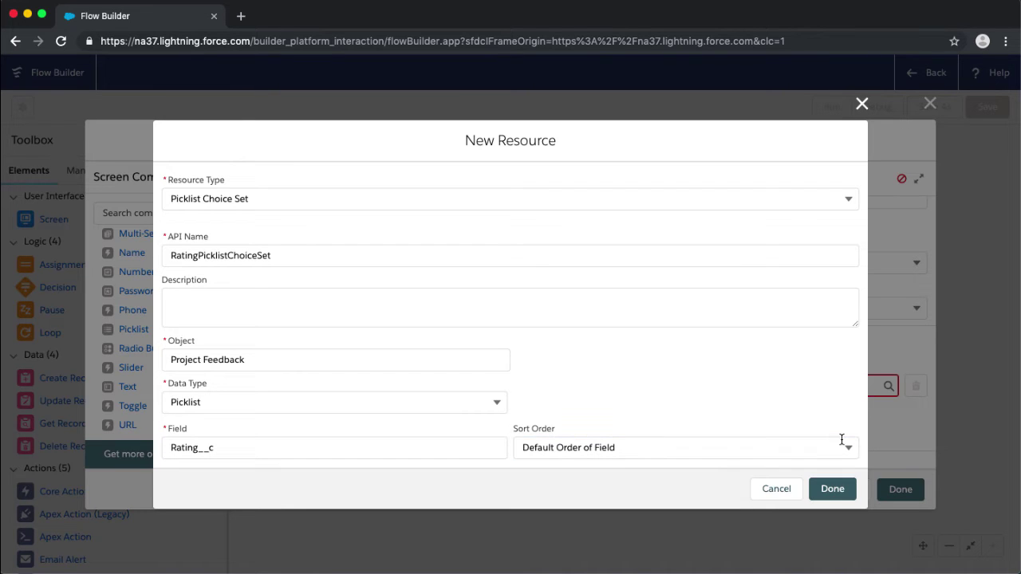
left_click(844, 489)
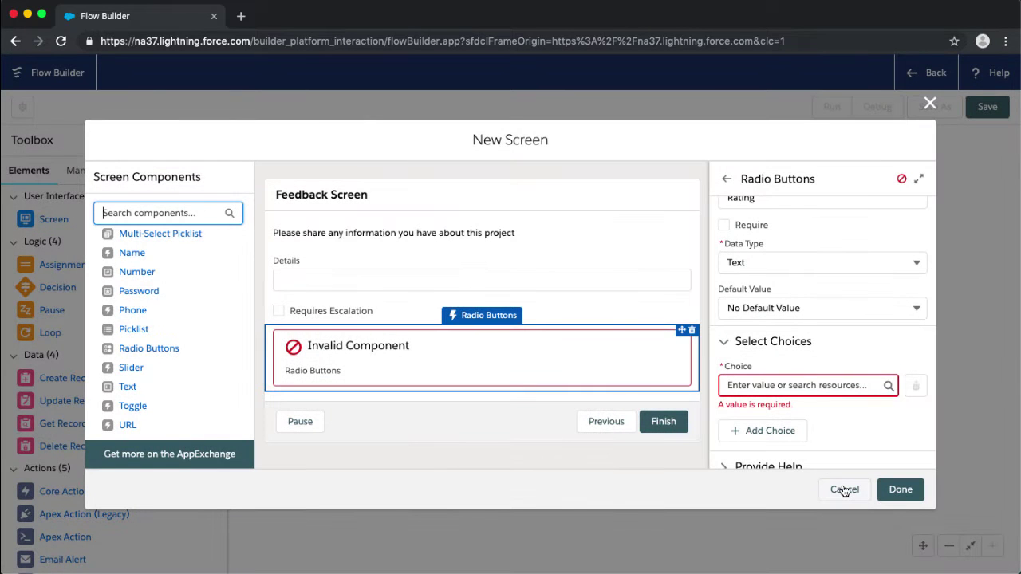
- Use RatingPicklistChoiceSet as the Rating choices and close the screen settings with Done
left_click(824, 385)
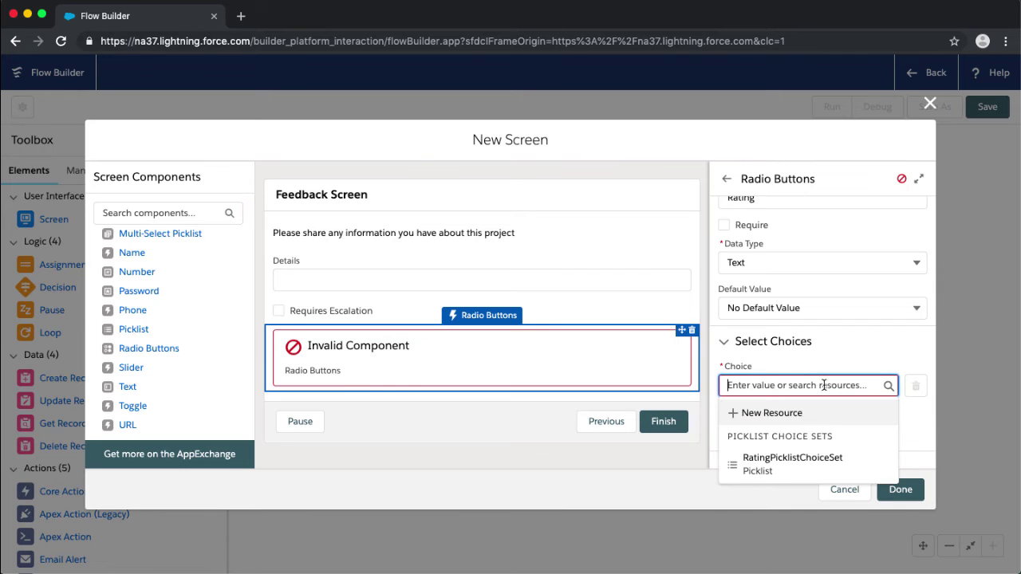
left_click(792, 463)
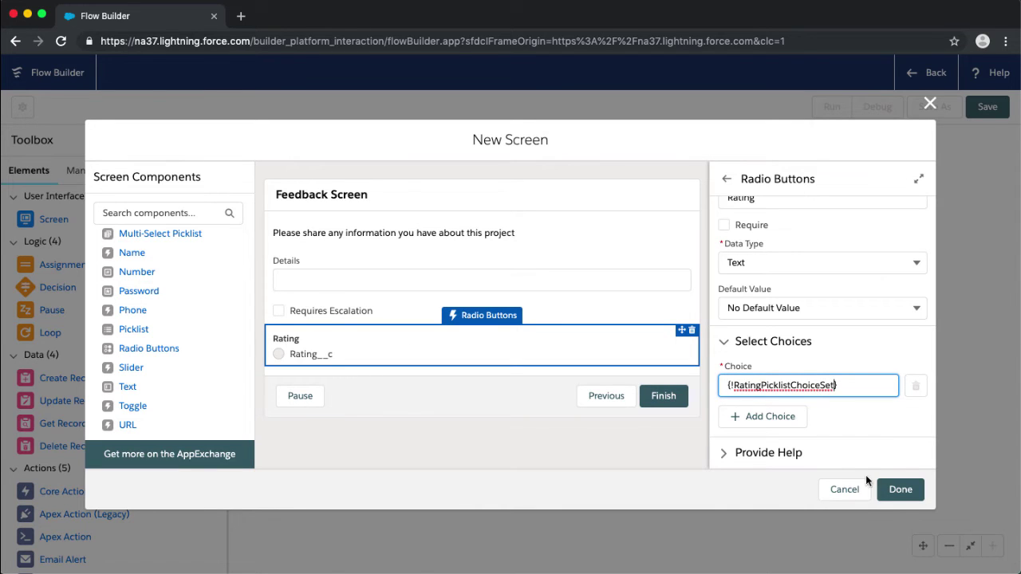
left_click(901, 489)
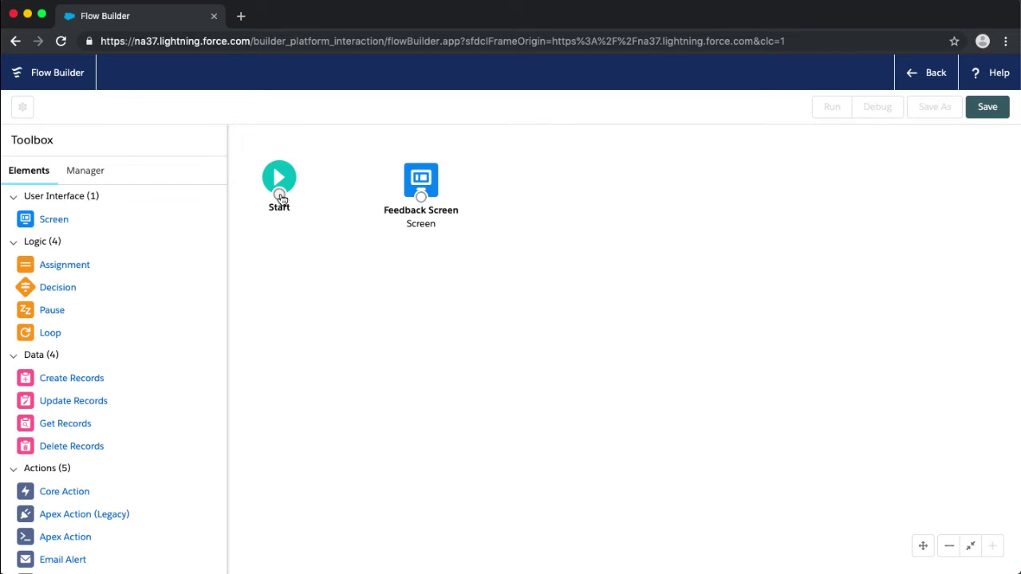
- Connect Start to the Feedback Screen and open the Save dialog
left_click_drag(281, 197, 423, 188)
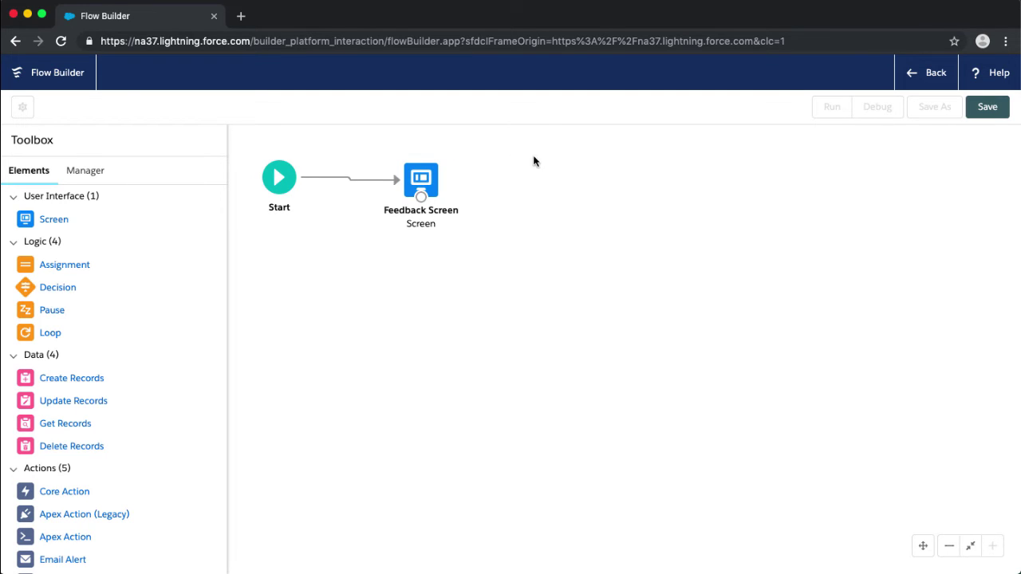
left_click(988, 114)
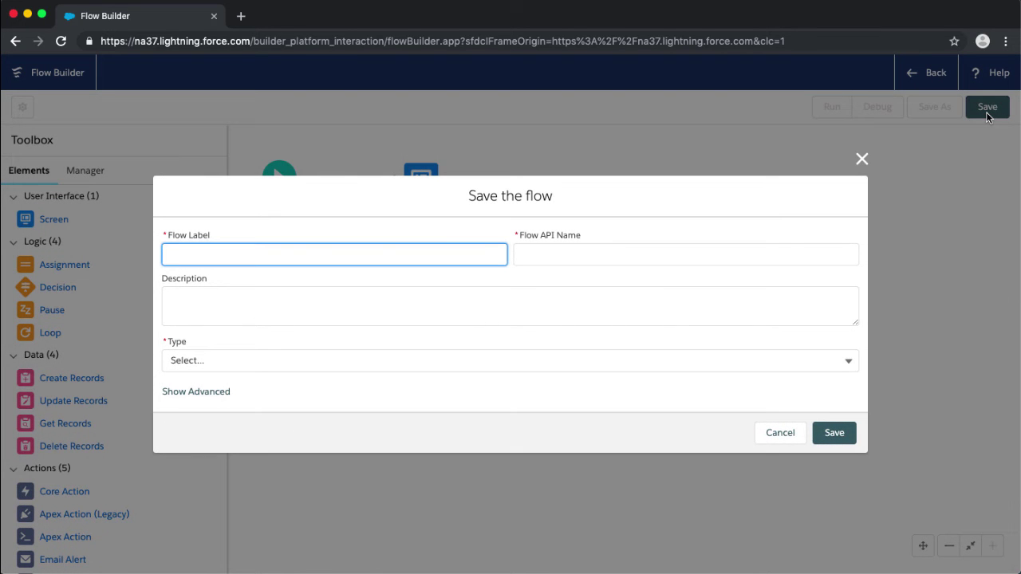
- Save as Screen Flow 'Project Feedback Screen Flow', described as gathering user feedback and creating project records
type("Project Feedback Screen F")
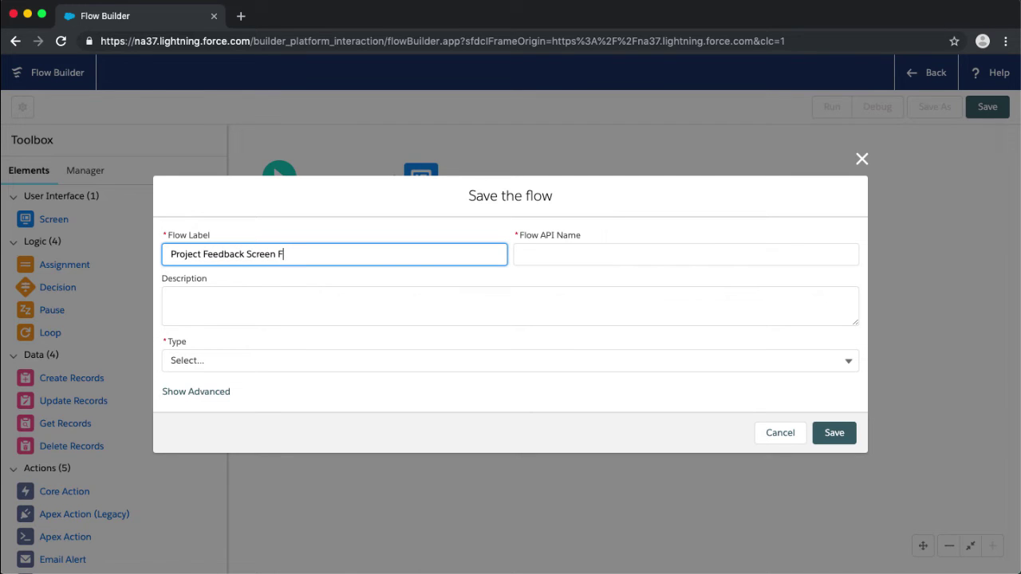
type("low")
key("Tab")
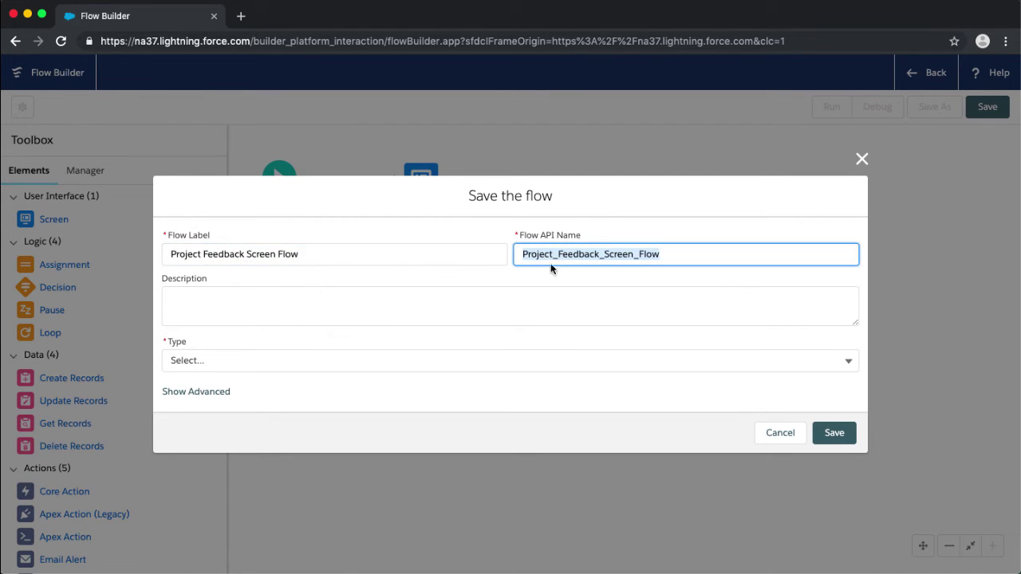
left_click(519, 304)
type("This f")
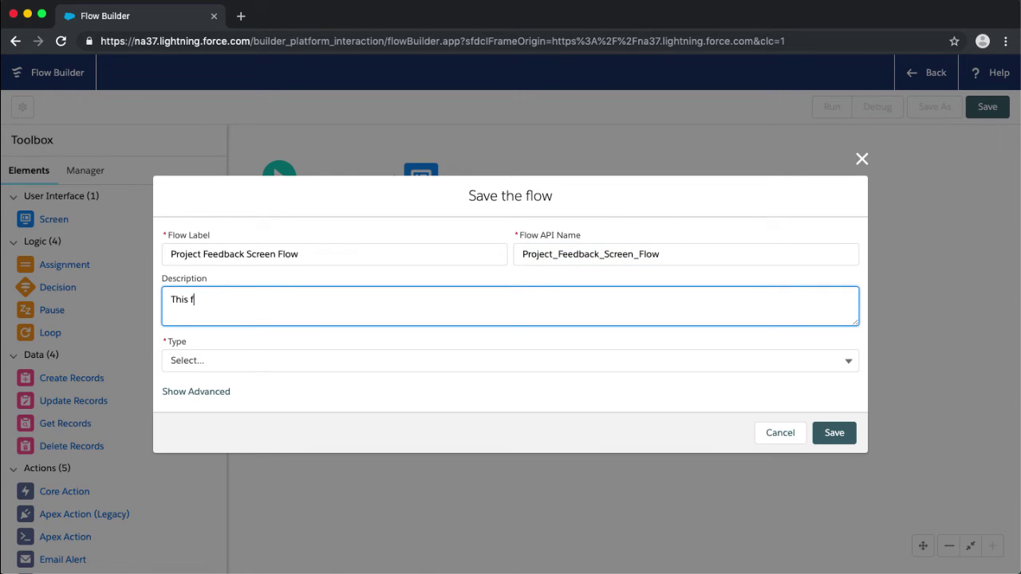
type("low gathers feedback")
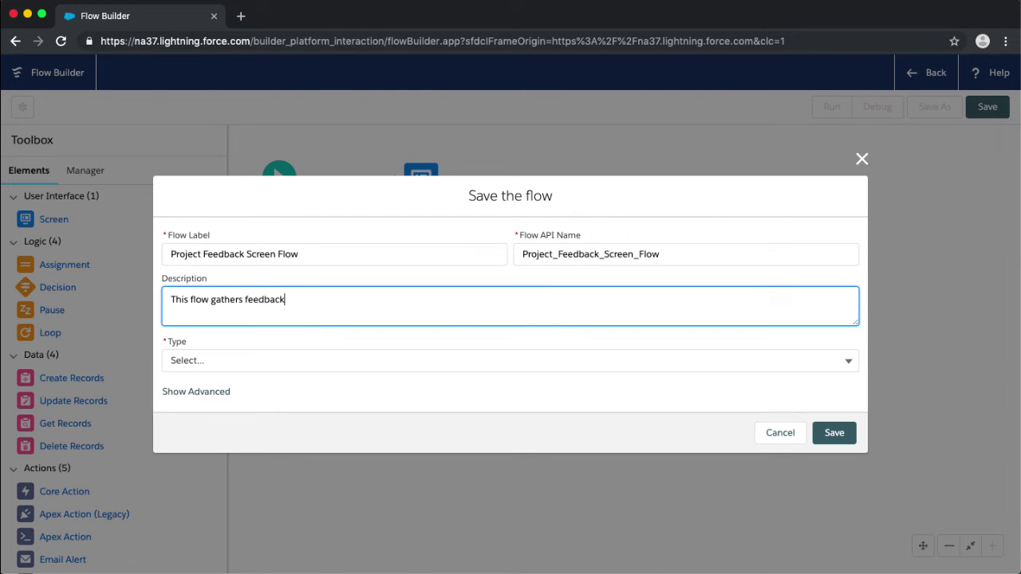
type(" from Users and creates new p")
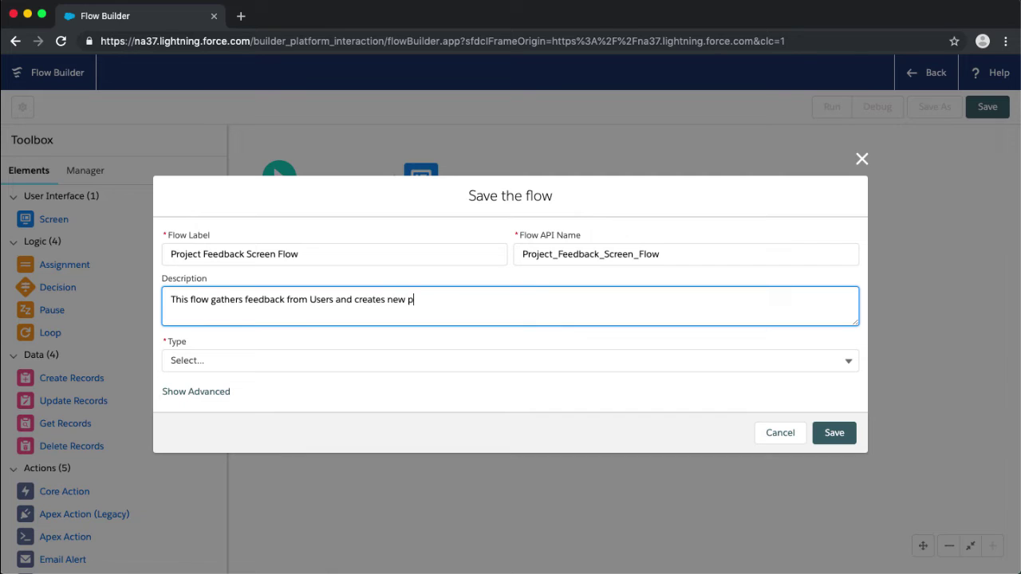
type("roject records.")
left_click(848, 363)
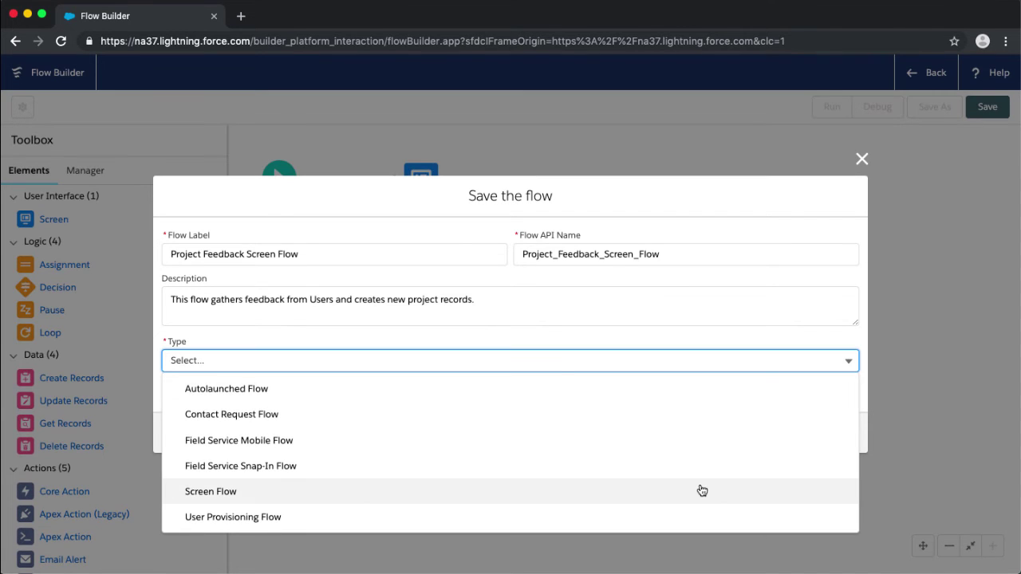
left_click(702, 490)
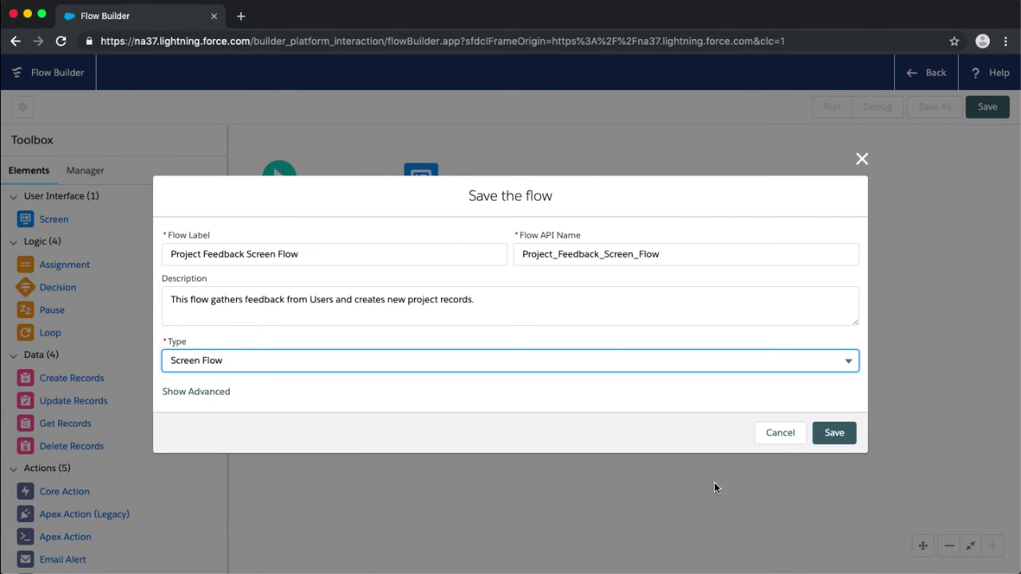
left_click(834, 434)
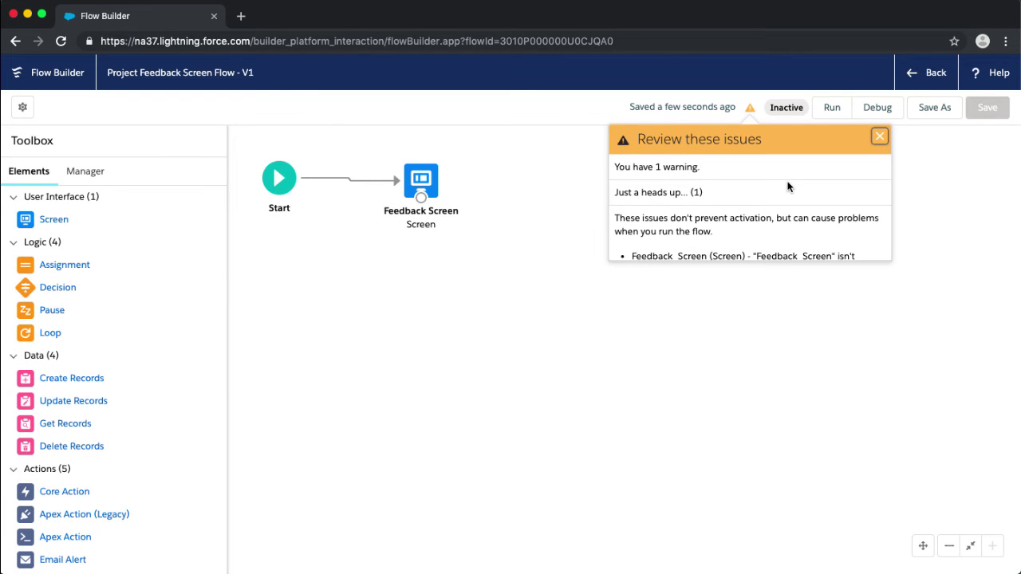
scroll(787, 186, "down", 1)
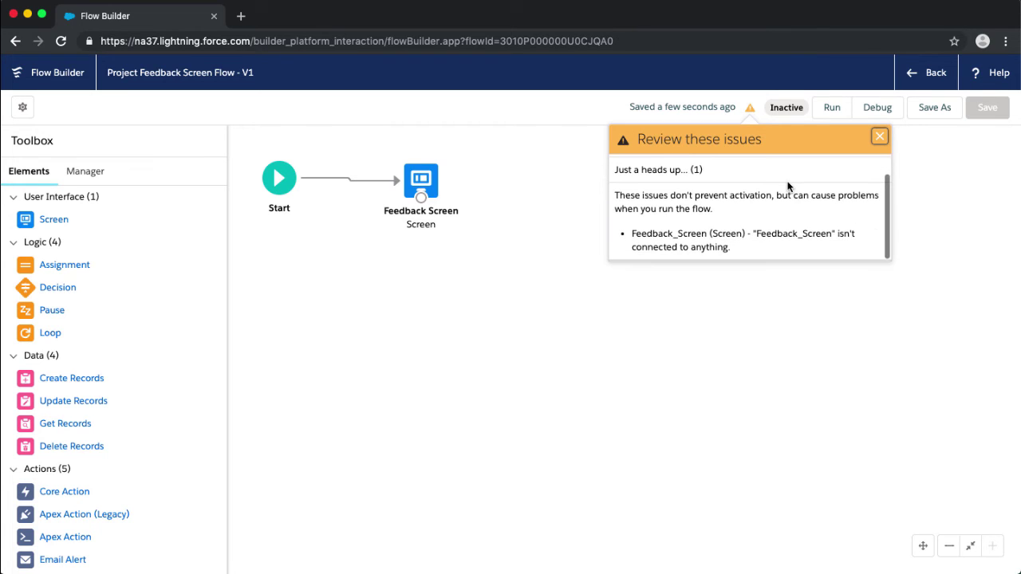